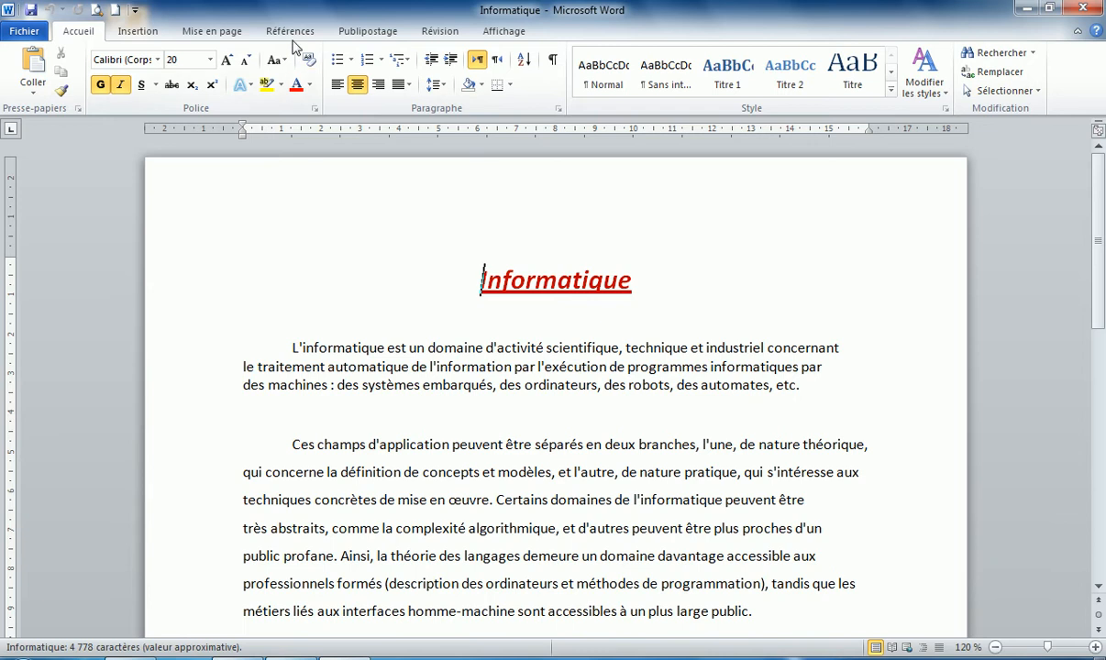
Insert a footnote on the word "technique" in the first paragraph
{"action": "left_click", "coordinate": [290, 32]}
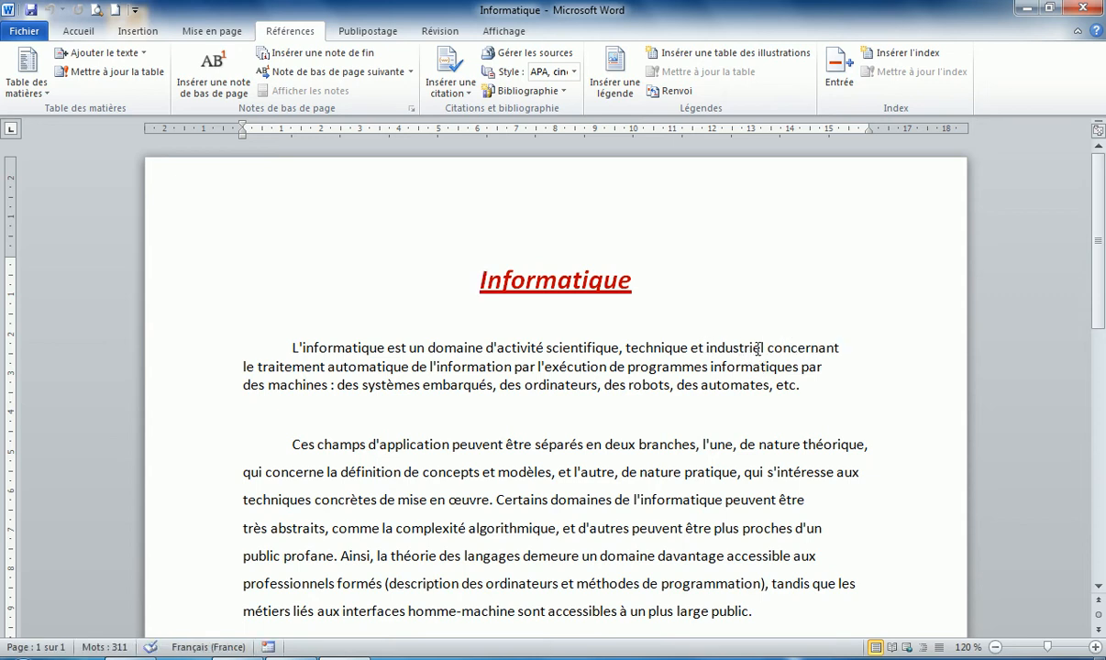
{"action": "left_click", "coordinate": [625, 347]}
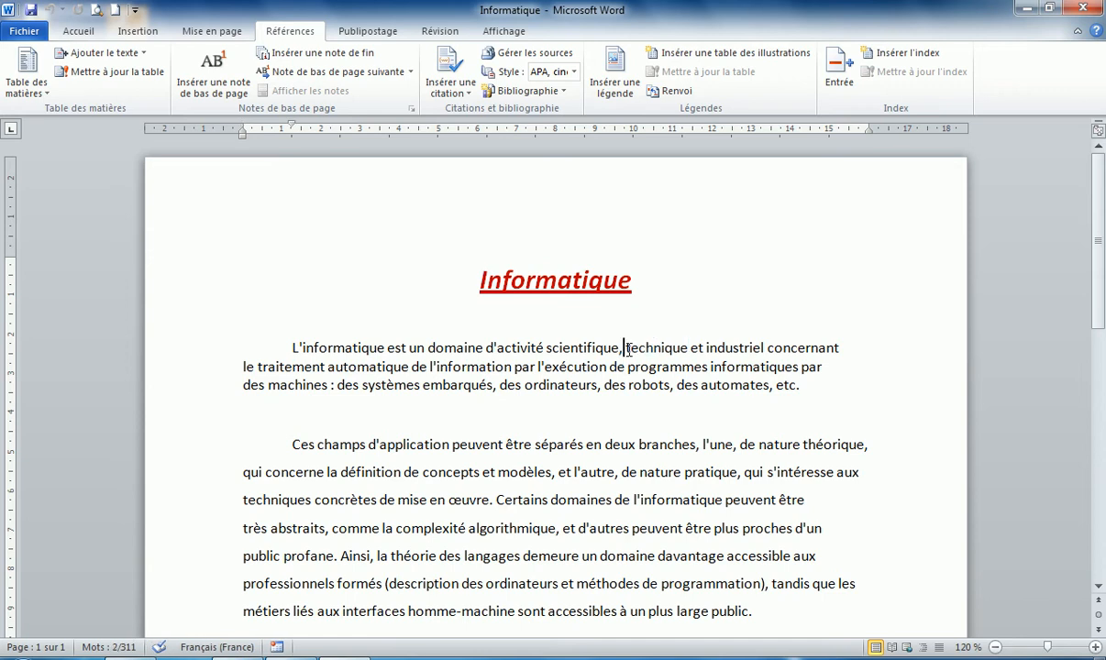
{"action": "left_click_drag", "start_coordinate": [627, 349], "coordinate": [669, 338]}
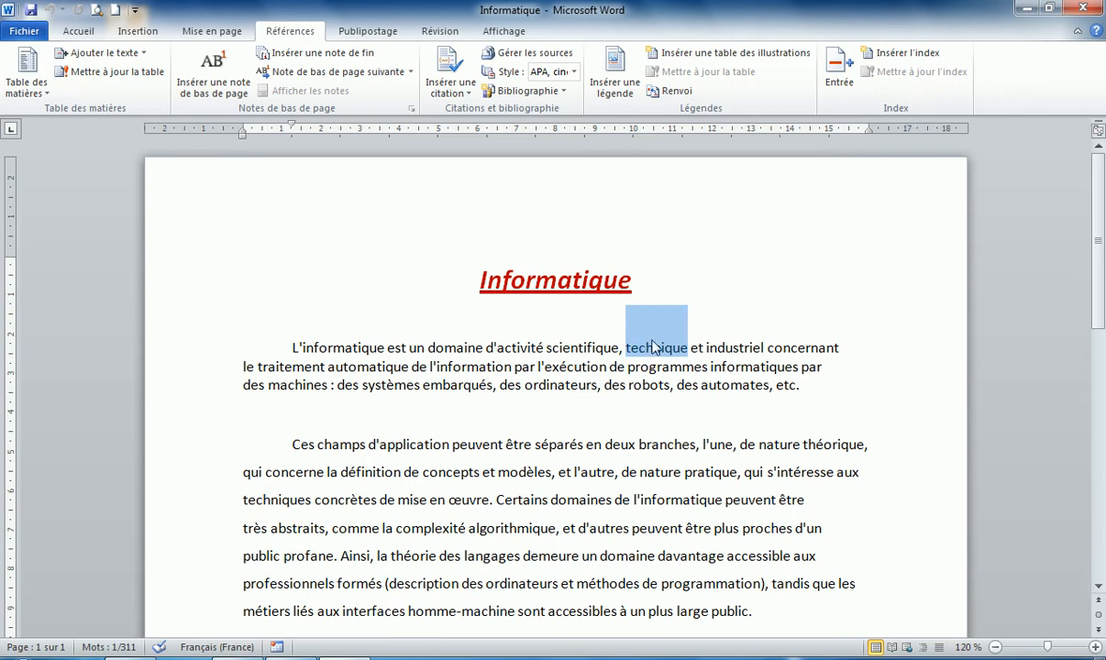
{"action": "scroll", "coordinate": [642, 385], "scroll_direction": "down", "scroll_amount": 10}
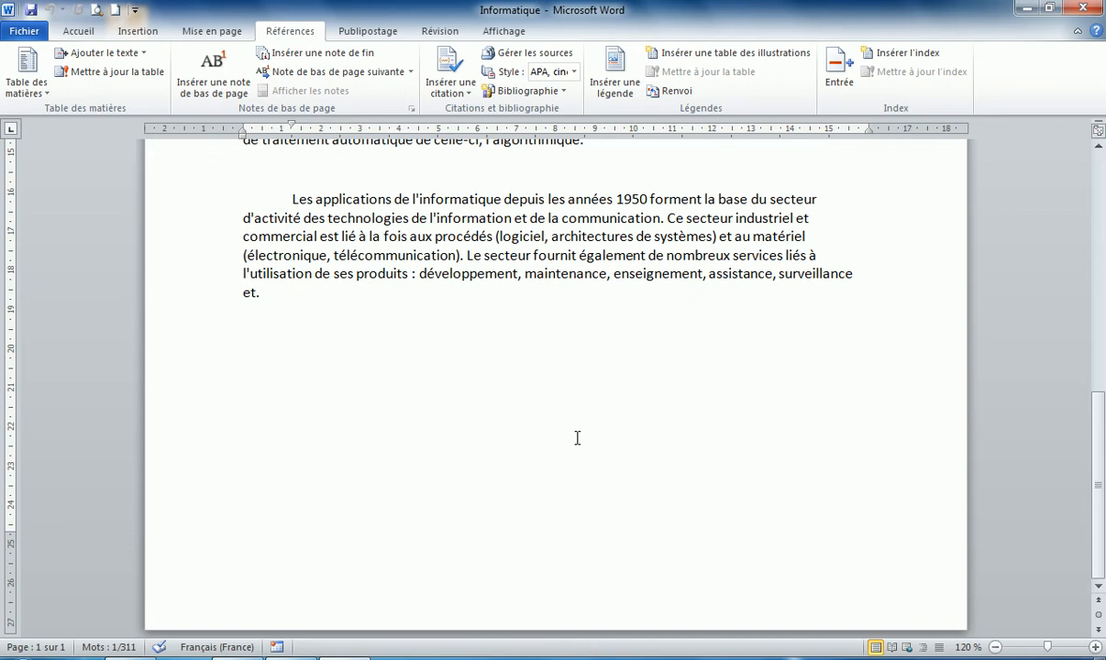
{"action": "scroll", "coordinate": [577, 439], "scroll_direction": "up", "scroll_amount": 5}
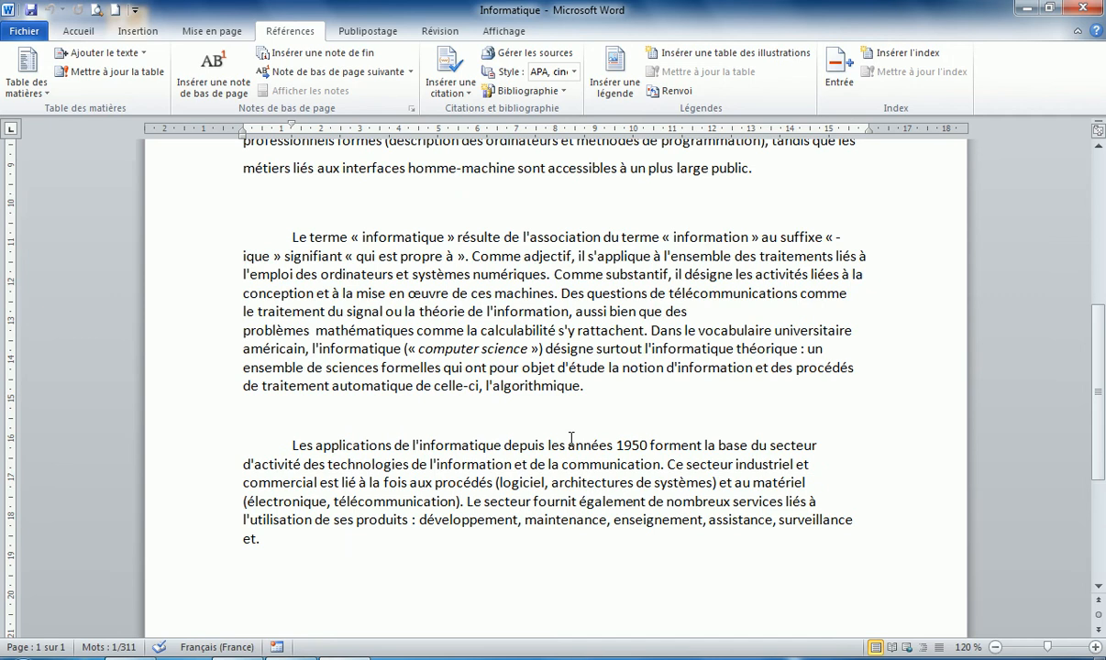
{"action": "scroll", "coordinate": [699, 300], "scroll_direction": "up", "scroll_amount": 8}
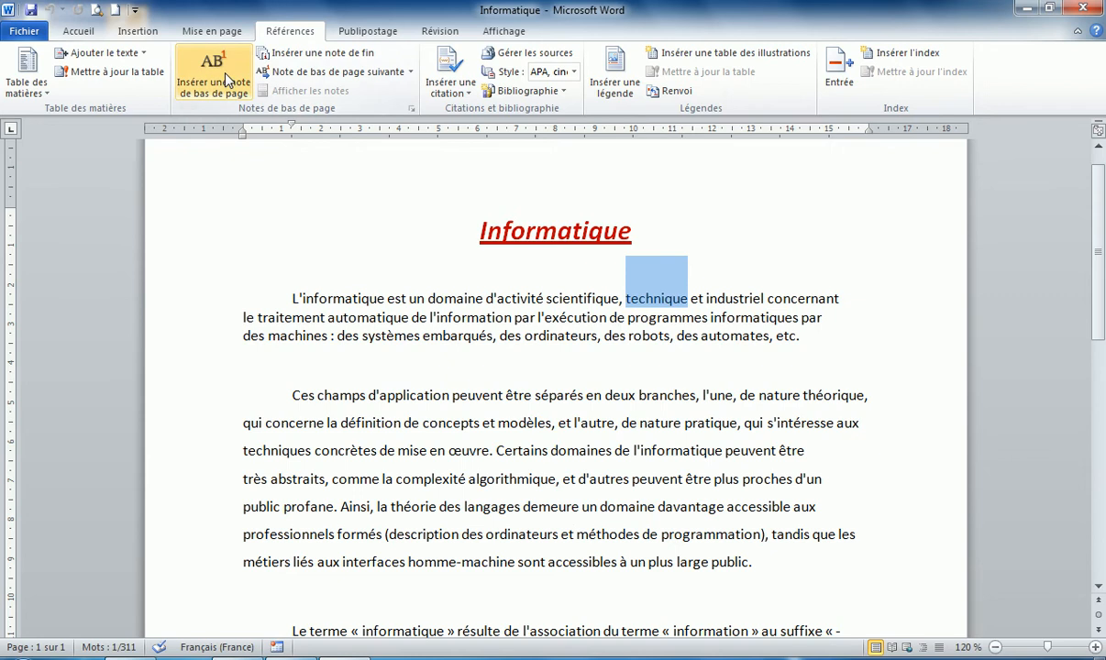
{"action": "left_click", "coordinate": [226, 77]}
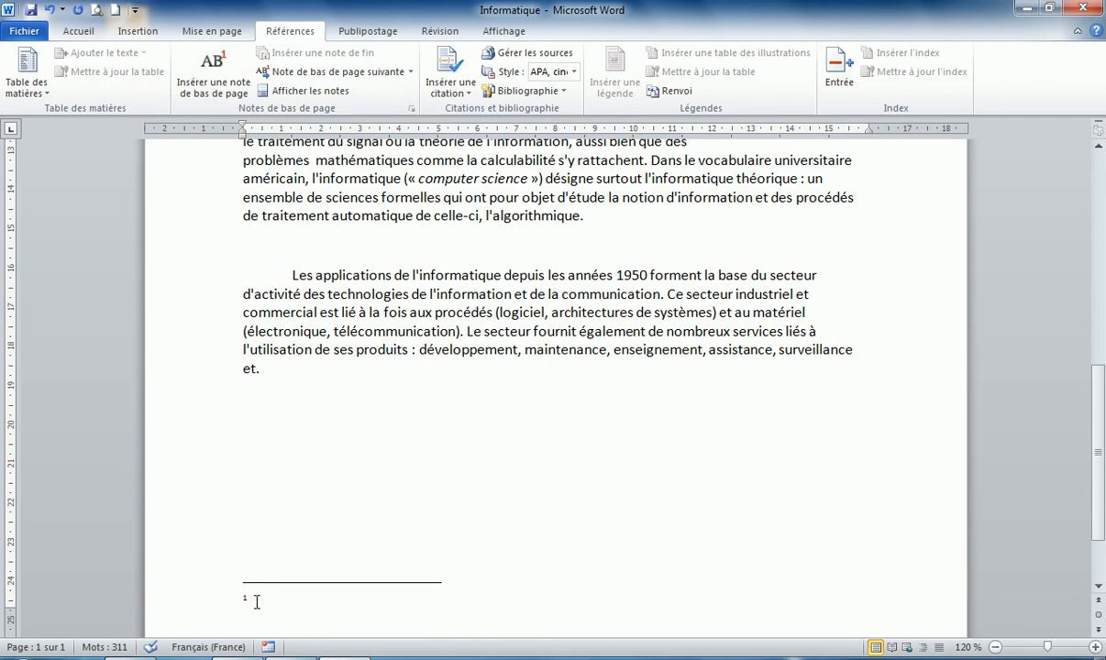
Enter "Azazaz ererer" as the text of the footnote for "technique" and check its reference mark
{"action": "scroll", "coordinate": [652, 443], "scroll_direction": "up", "scroll_amount": 8}
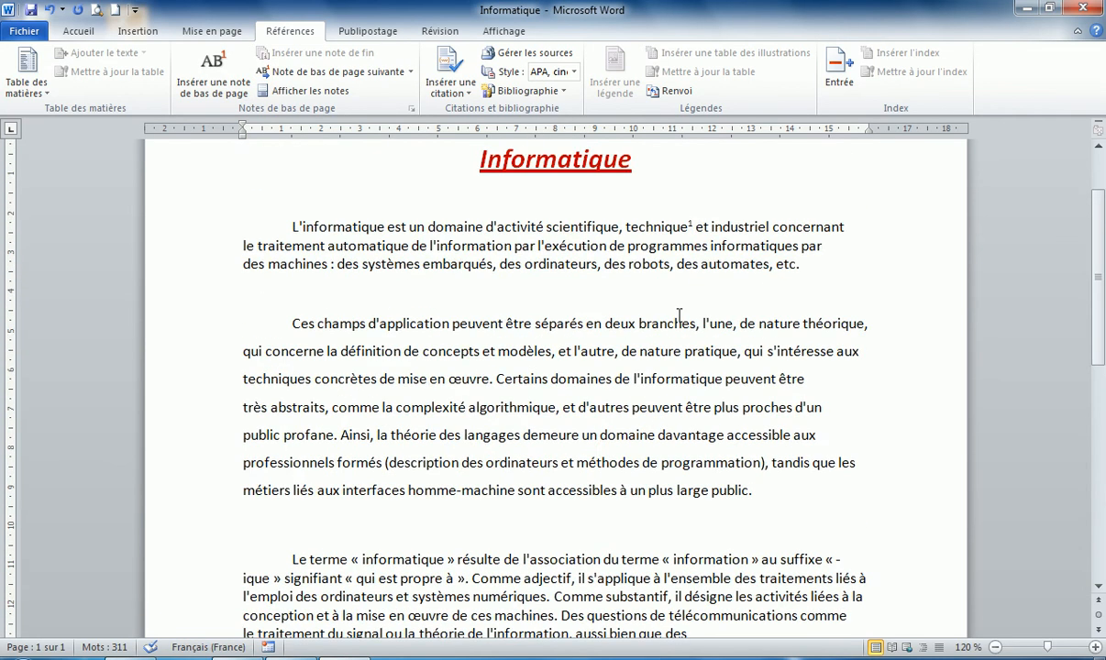
{"action": "mouse_move", "coordinate": [656, 227]}
{"action": "scroll", "coordinate": [483, 385], "scroll_direction": "down", "scroll_amount": 10}
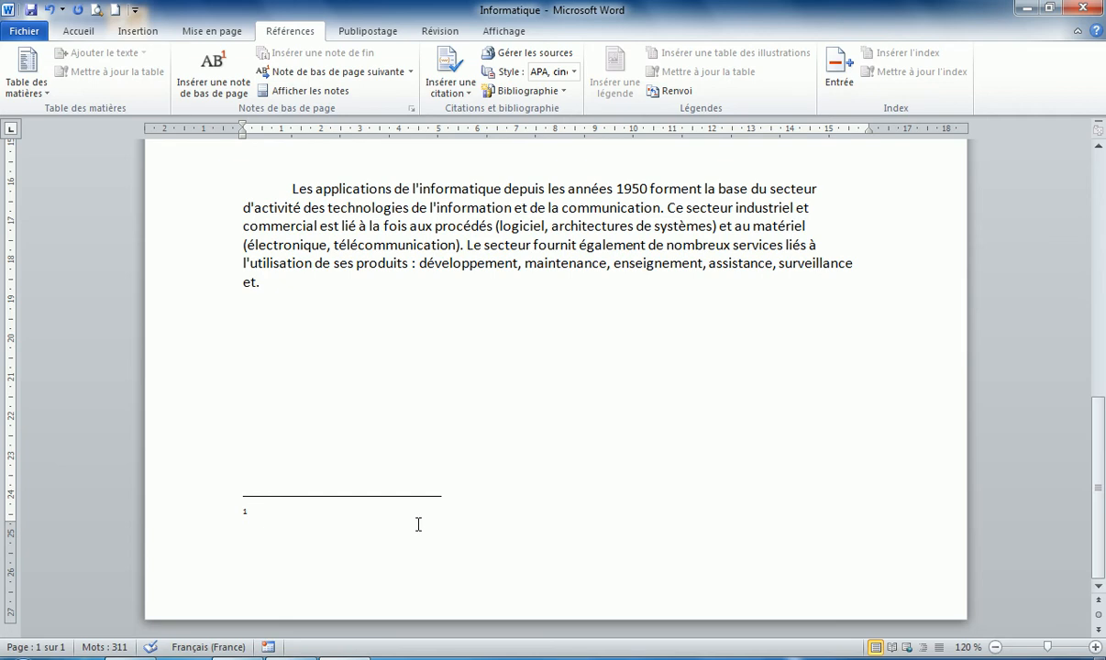
{"action": "type", "text": "Azazaz erer"}
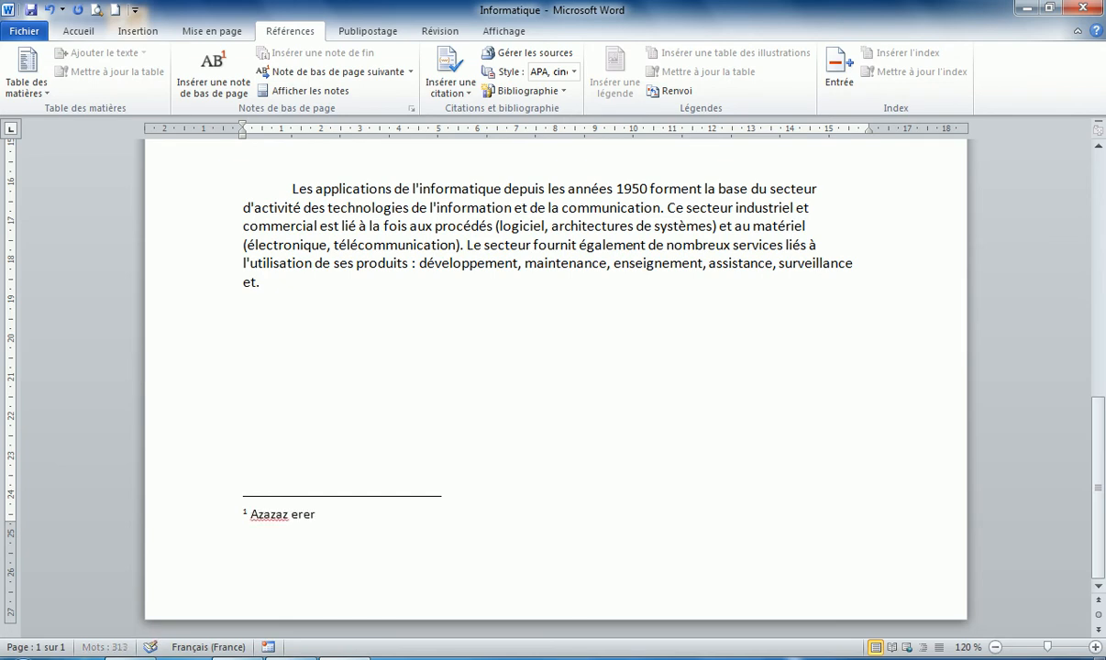
{"action": "type", "text": "er"}
{"action": "scroll", "coordinate": [330, 537], "scroll_direction": "up", "scroll_amount": 12}
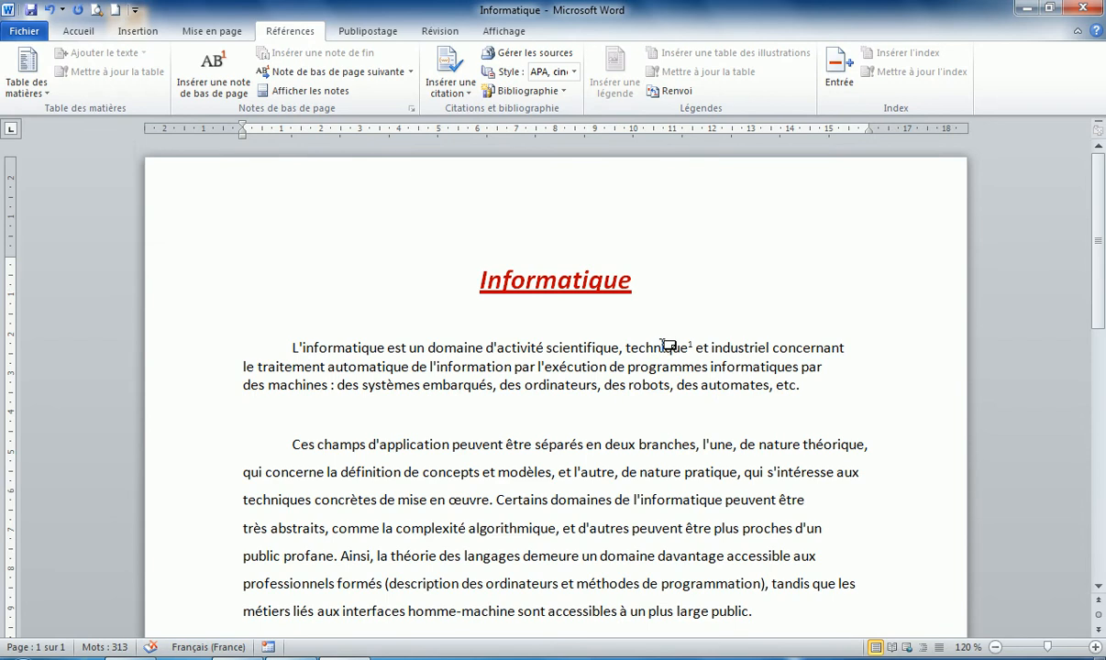
{"action": "mouse_move", "coordinate": [672, 347]}
Insert a footnote on the word "association" in the third paragraph with the text "Oif diofsdfklfjfklj io fdf o"
{"action": "scroll", "coordinate": [703, 472], "scroll_direction": "down", "scroll_amount": 5}
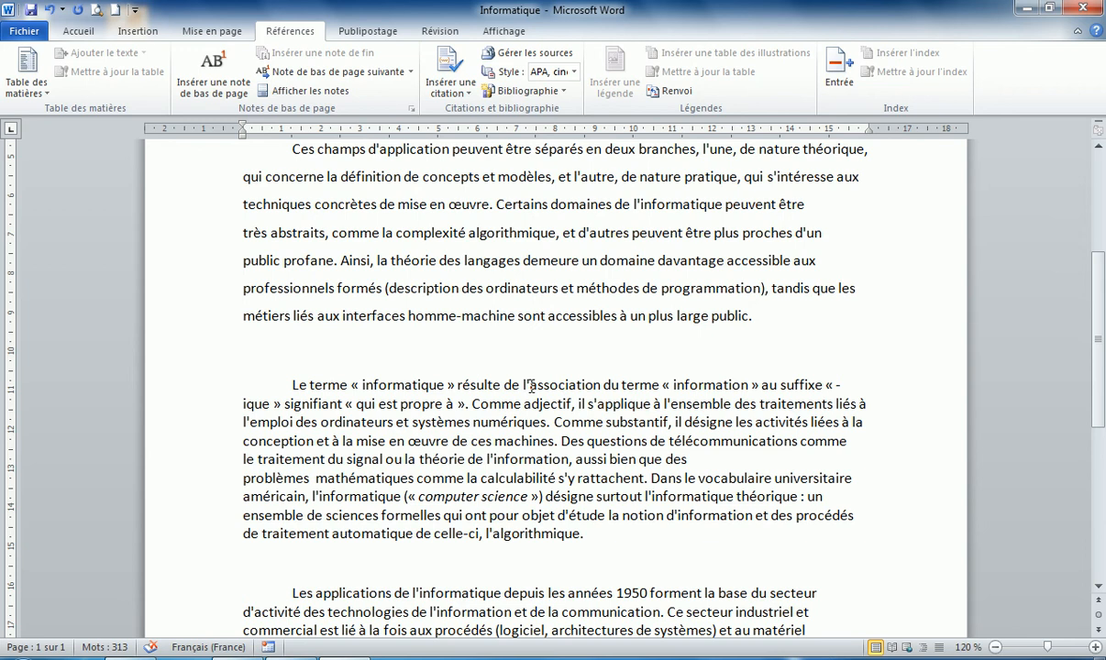
{"action": "left_click_drag", "start_coordinate": [534, 386], "coordinate": [599, 385]}
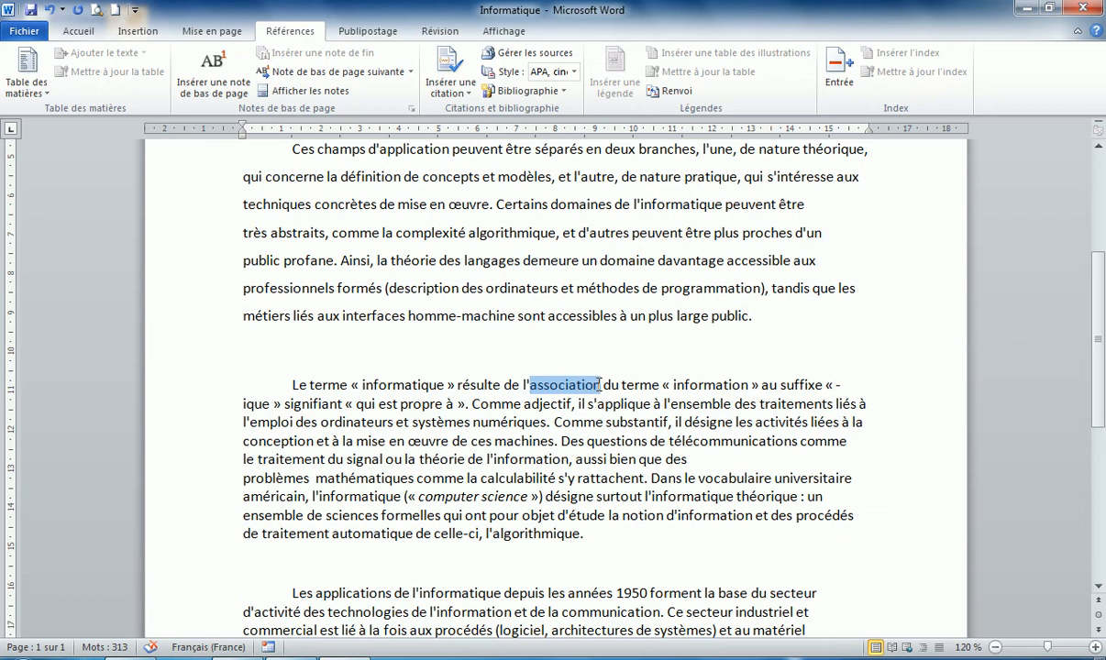
{"action": "left_click_drag", "start_coordinate": [600, 385], "coordinate": [600, 385]}
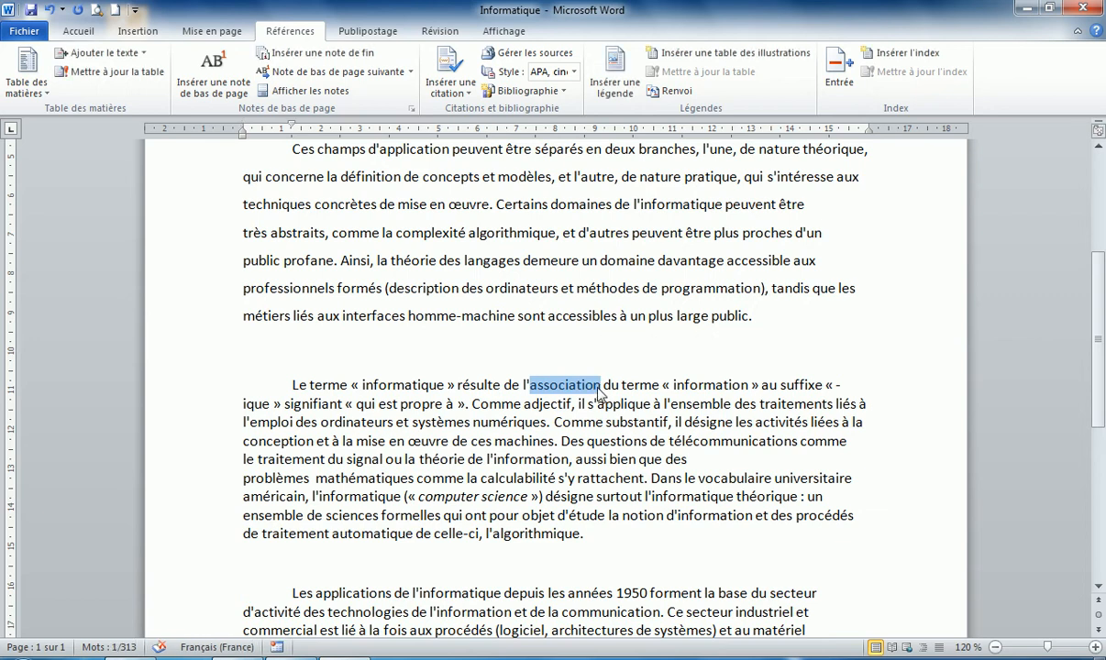
{"action": "left_click", "coordinate": [221, 83]}
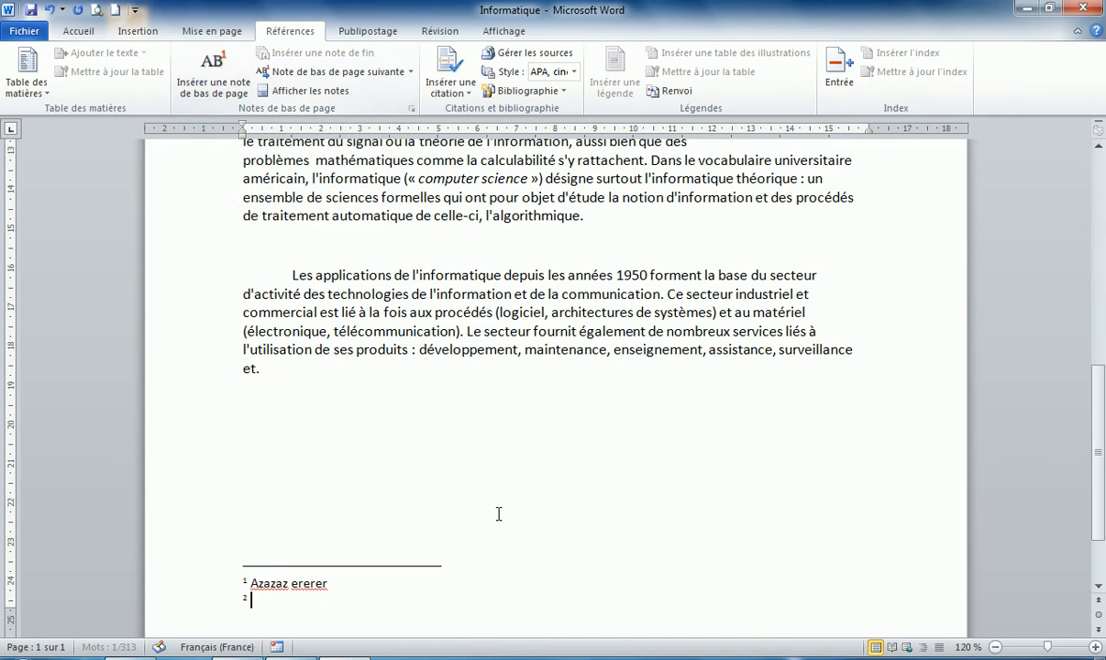
{"action": "scroll", "coordinate": [498, 510], "scroll_direction": "down", "scroll_amount": 2}
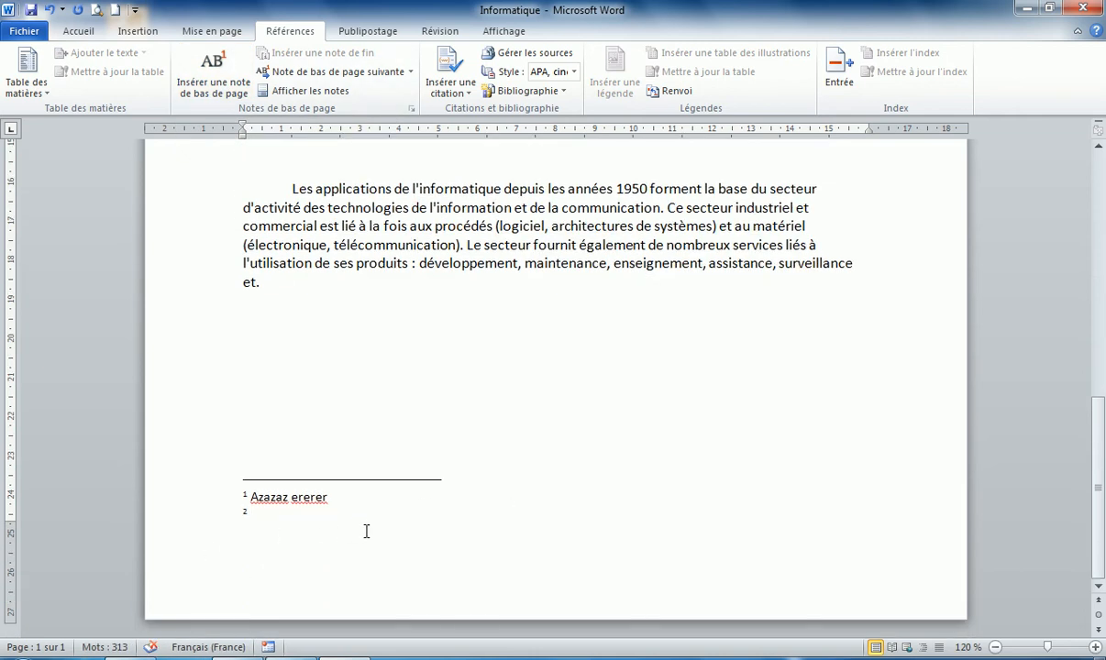
{"action": "type", "text": "Oif diofsdfklfjfklj io fdf o"}
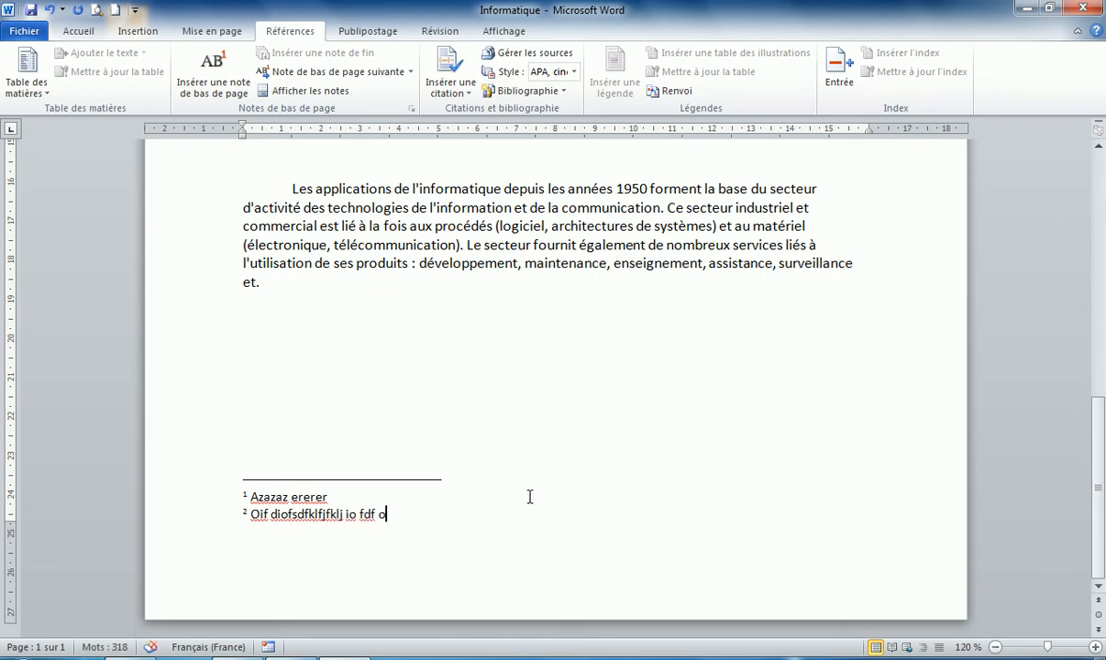
Examine the footnote reference marks and their order across the document's paragraphs
{"action": "scroll", "coordinate": [543, 494], "scroll_direction": "up", "scroll_amount": 3}
{"action": "scroll", "coordinate": [559, 489], "scroll_direction": "up", "scroll_amount": 3}
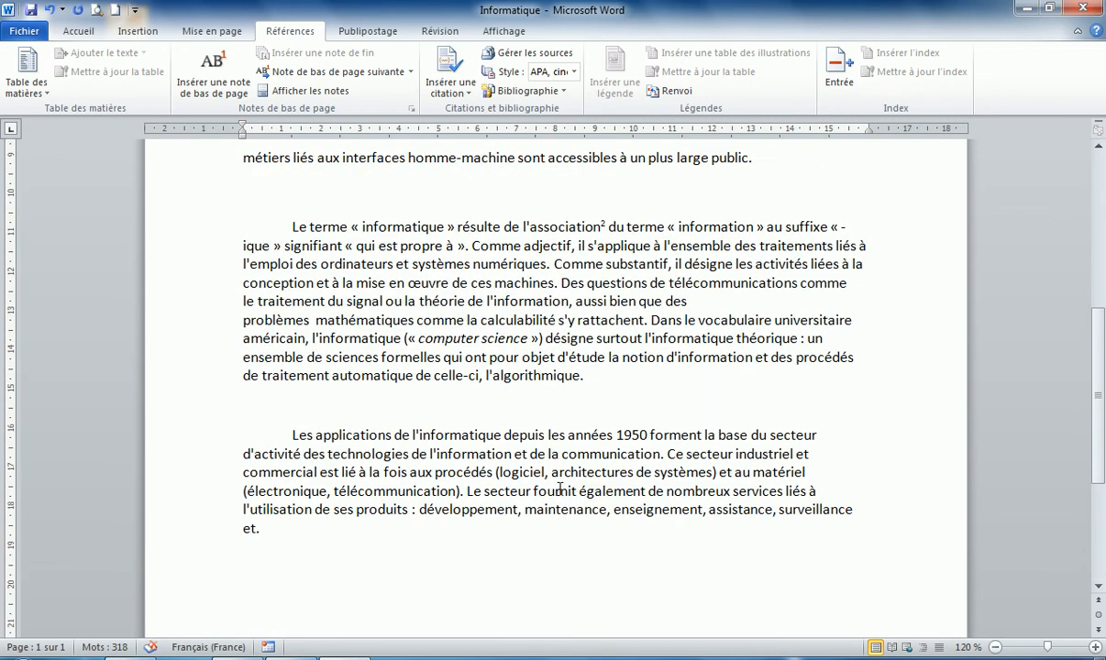
{"action": "scroll", "coordinate": [562, 479], "scroll_direction": "up", "scroll_amount": 3}
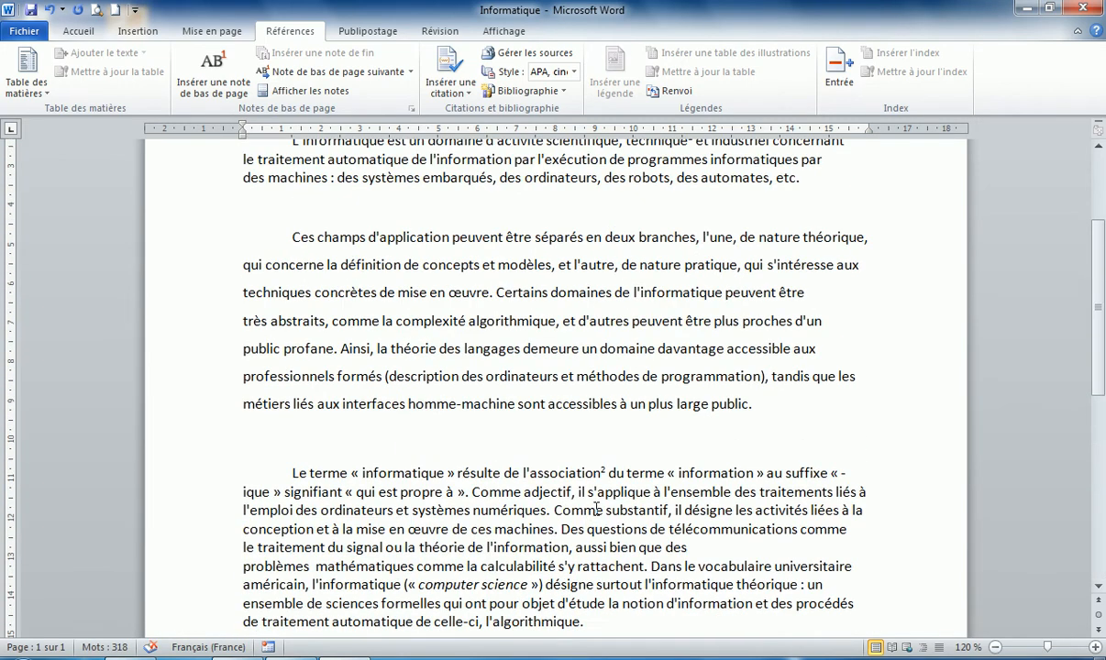
{"action": "scroll", "coordinate": [562, 479], "scroll_direction": "down", "scroll_amount": 3}
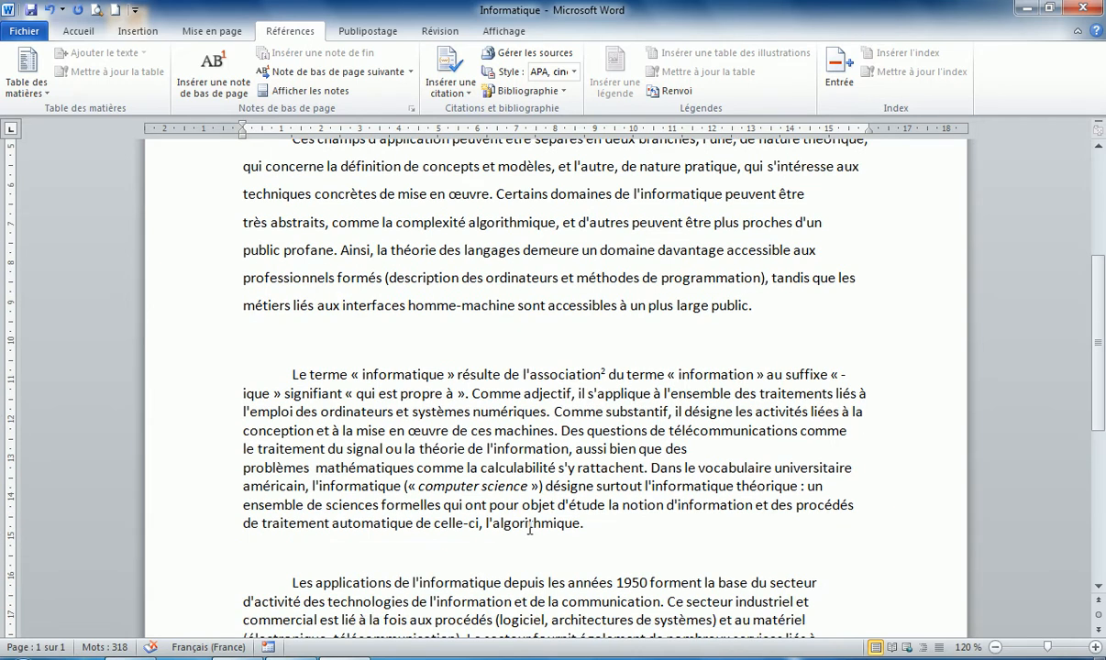
{"action": "scroll", "coordinate": [538, 528], "scroll_direction": "down", "scroll_amount": 3}
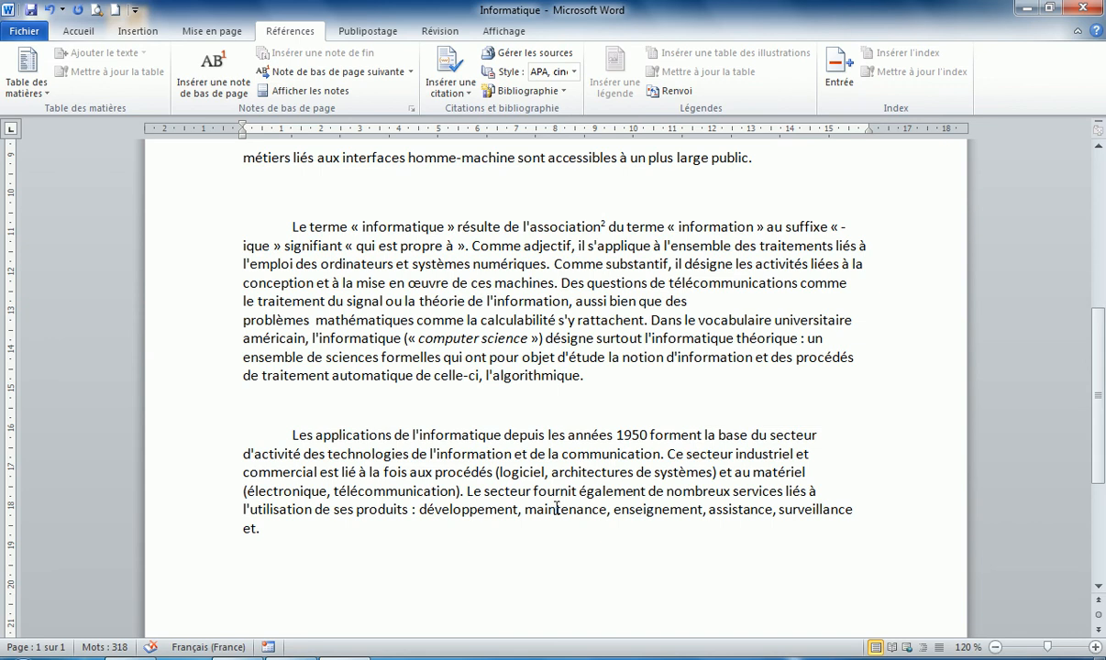
{"action": "scroll", "coordinate": [564, 504], "scroll_direction": "up", "scroll_amount": 2}
{"action": "scroll", "coordinate": [570, 498], "scroll_direction": "up", "scroll_amount": 6}
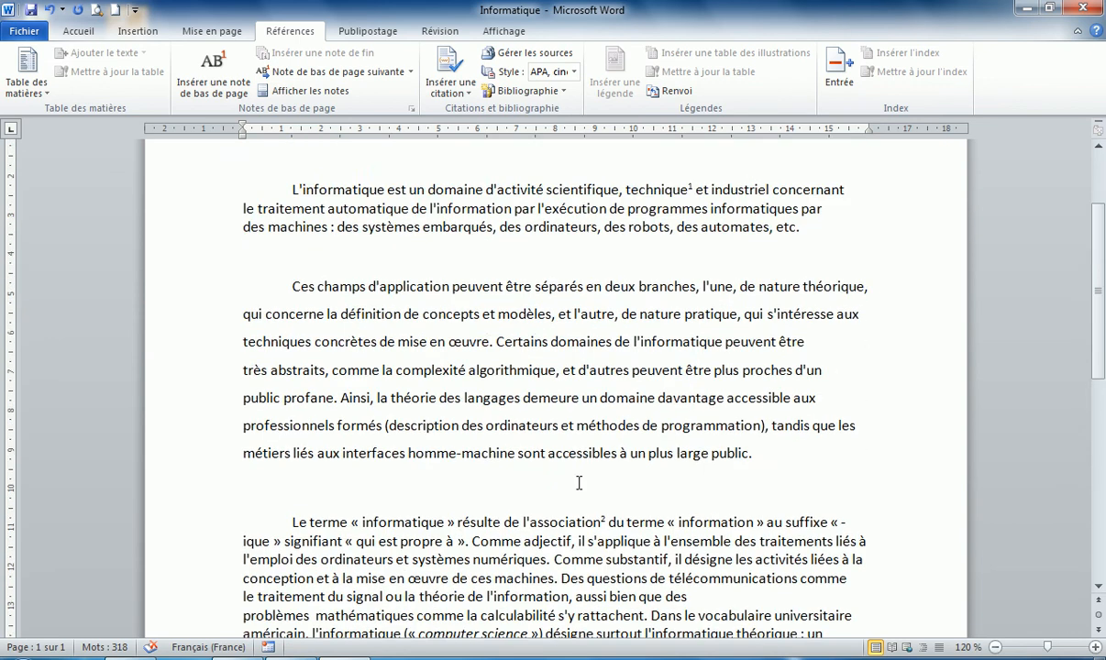
{"action": "scroll", "coordinate": [580, 483], "scroll_direction": "down", "scroll_amount": 2}
{"action": "scroll", "coordinate": [579, 482], "scroll_direction": "down", "scroll_amount": 4}
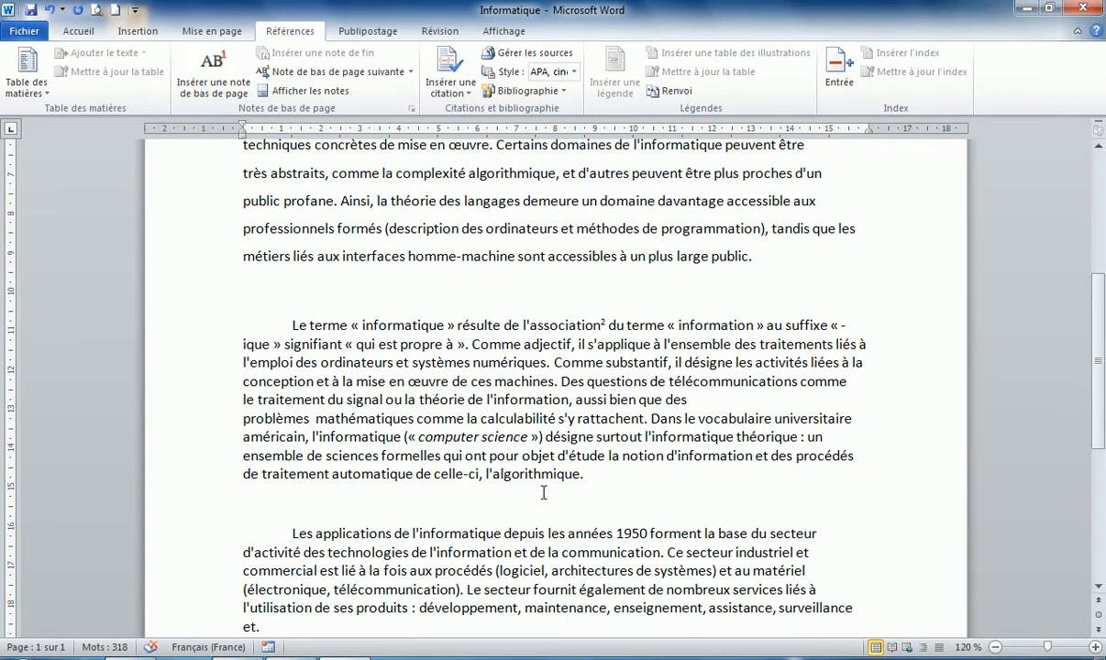
{"action": "scroll", "coordinate": [512, 463], "scroll_direction": "down", "scroll_amount": 2}
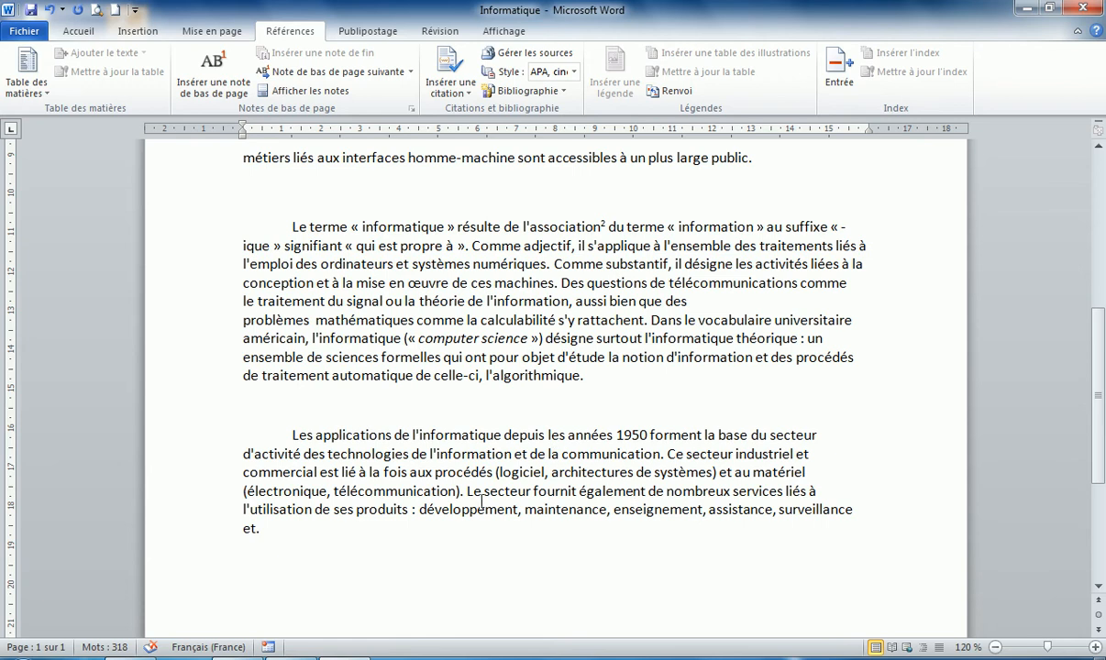
{"action": "scroll", "coordinate": [554, 417], "scroll_direction": "up", "scroll_amount": 8}
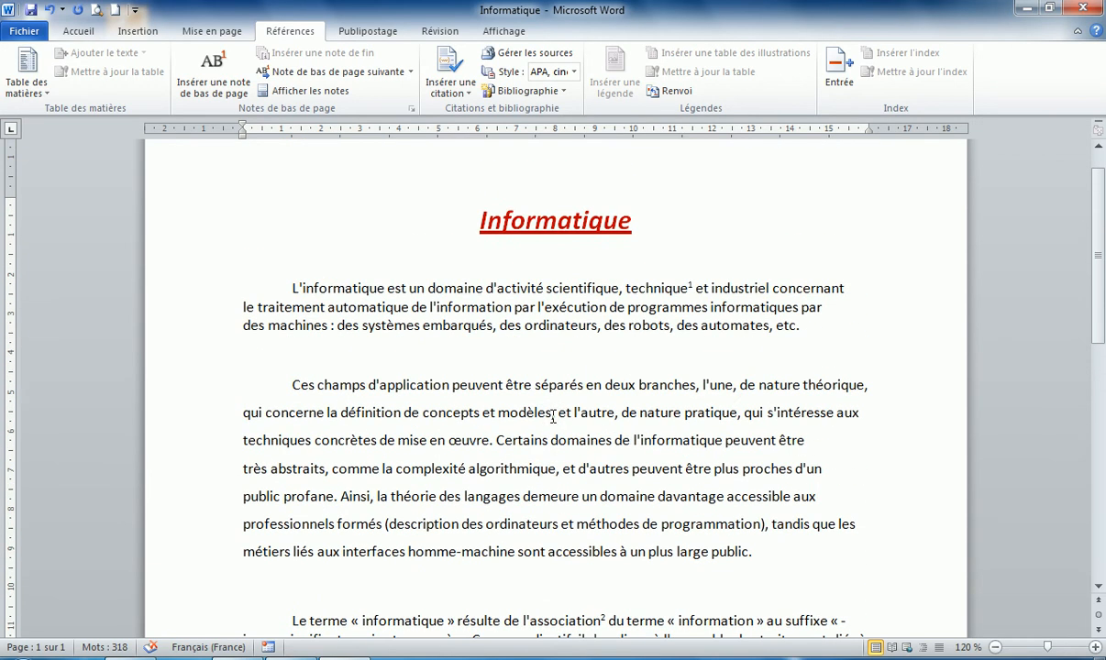
{"action": "scroll", "coordinate": [554, 413], "scroll_direction": "down", "scroll_amount": 2}
{"action": "scroll", "coordinate": [605, 312], "scroll_direction": "up", "scroll_amount": 2}
Insert a footnote on the word "algorithmique" in the second paragraph with the text "ererererer" and check the reference numbering
{"action": "left_click_drag", "start_coordinate": [469, 468], "coordinate": [557, 469]}
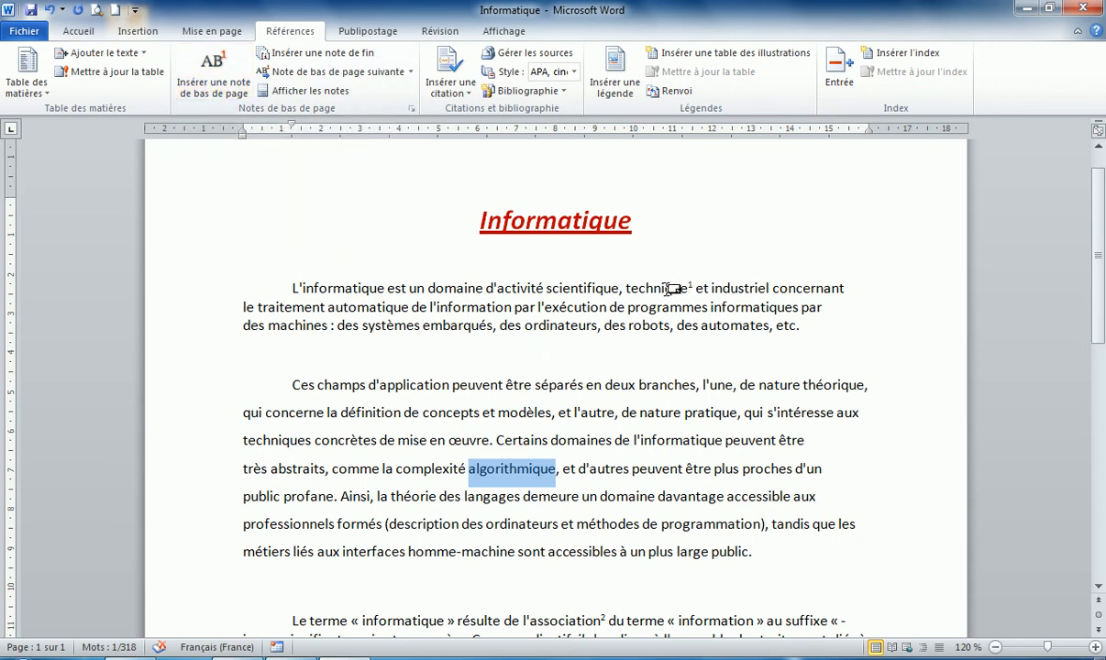
{"action": "mouse_move", "coordinate": [680, 290]}
{"action": "mouse_move", "coordinate": [596, 623]}
{"action": "mouse_move", "coordinate": [513, 478]}
{"action": "left_click", "coordinate": [217, 89]}
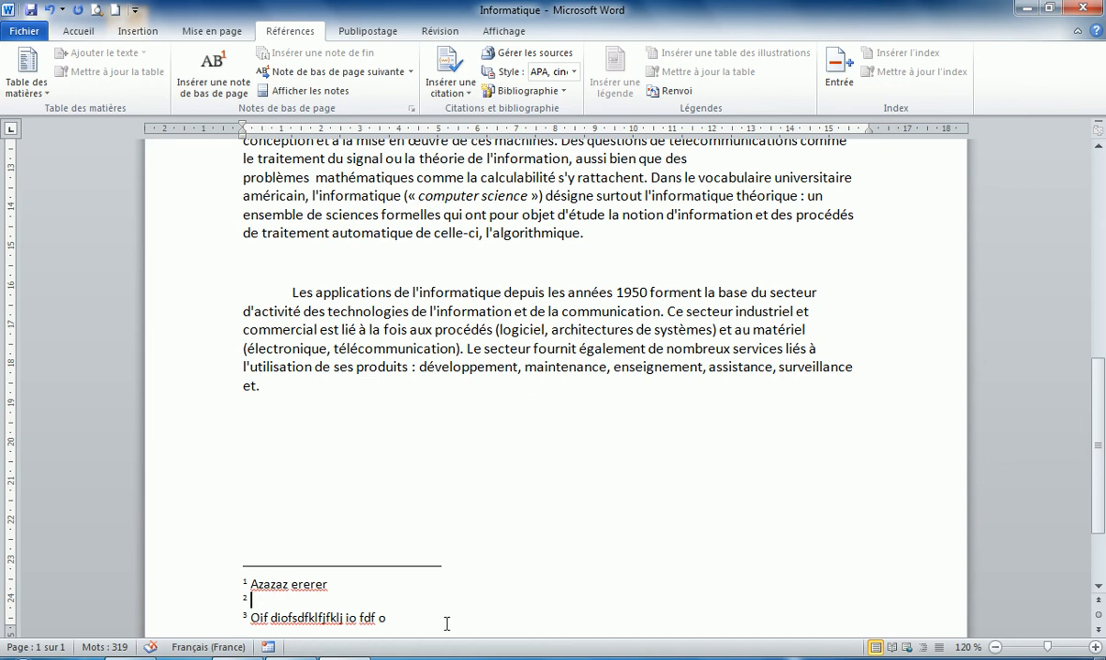
{"action": "type", "text": "ererererer"}
{"action": "scroll", "coordinate": [528, 431], "scroll_direction": "up", "scroll_amount": 5}
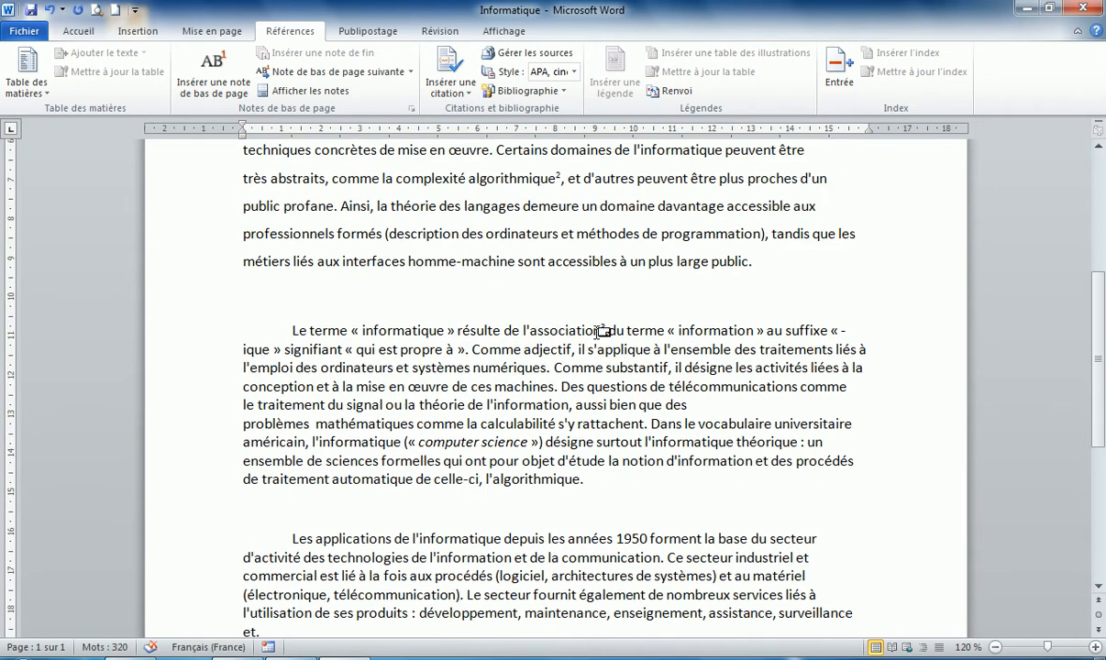
{"action": "scroll", "coordinate": [603, 331], "scroll_direction": "up", "scroll_amount": 2}
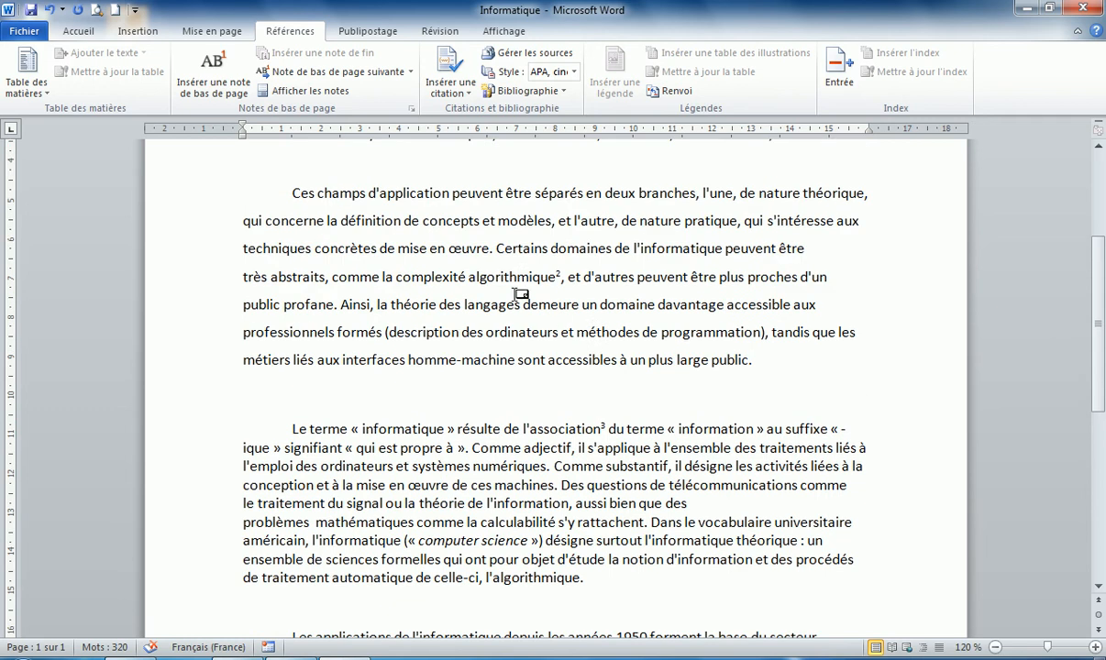
{"action": "scroll", "coordinate": [526, 275], "scroll_direction": "up", "scroll_amount": 2}
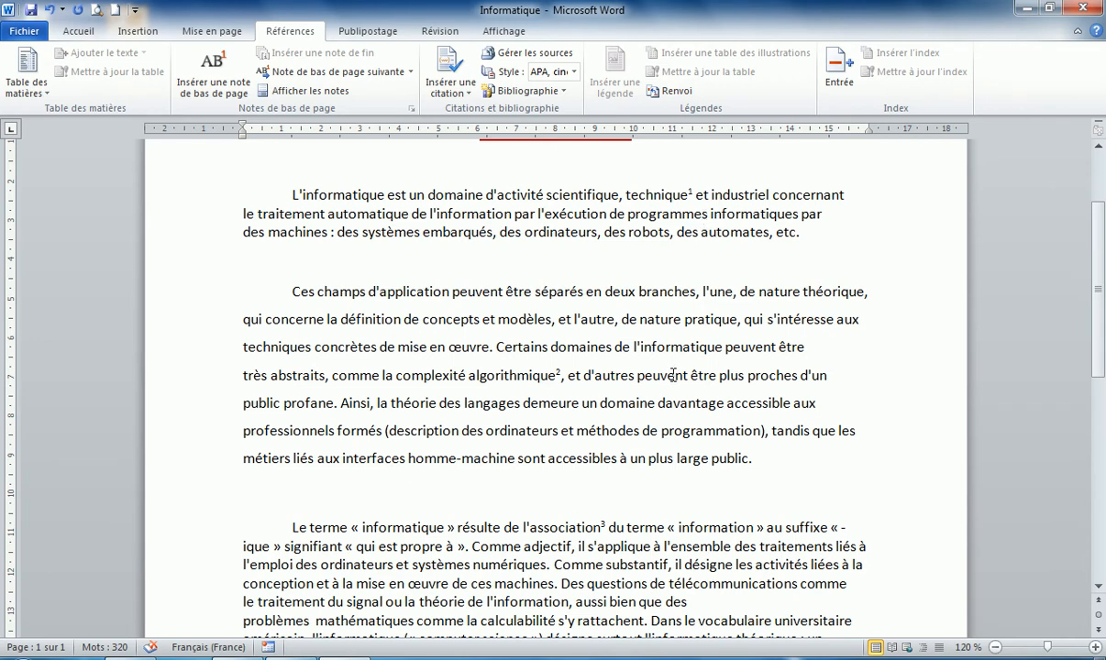
Select the word "information" near the end of the third paragraph and open the symbol selection for a custom footnote mark
{"action": "scroll", "coordinate": [586, 370], "scroll_direction": "down", "scroll_amount": 3}
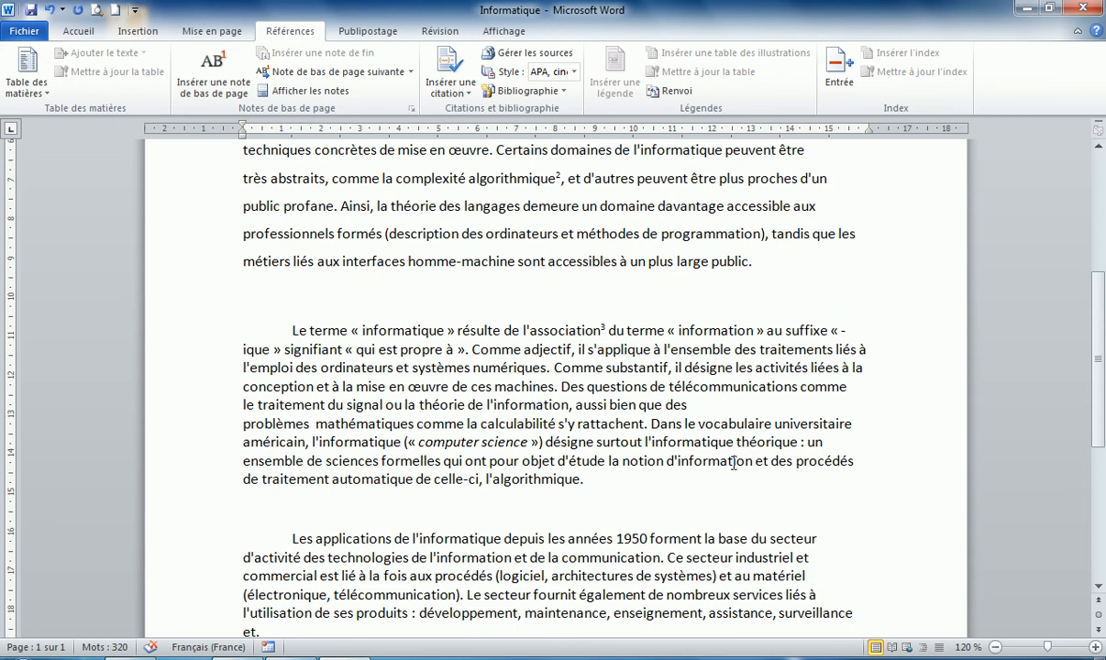
{"action": "left_click", "coordinate": [676, 461]}
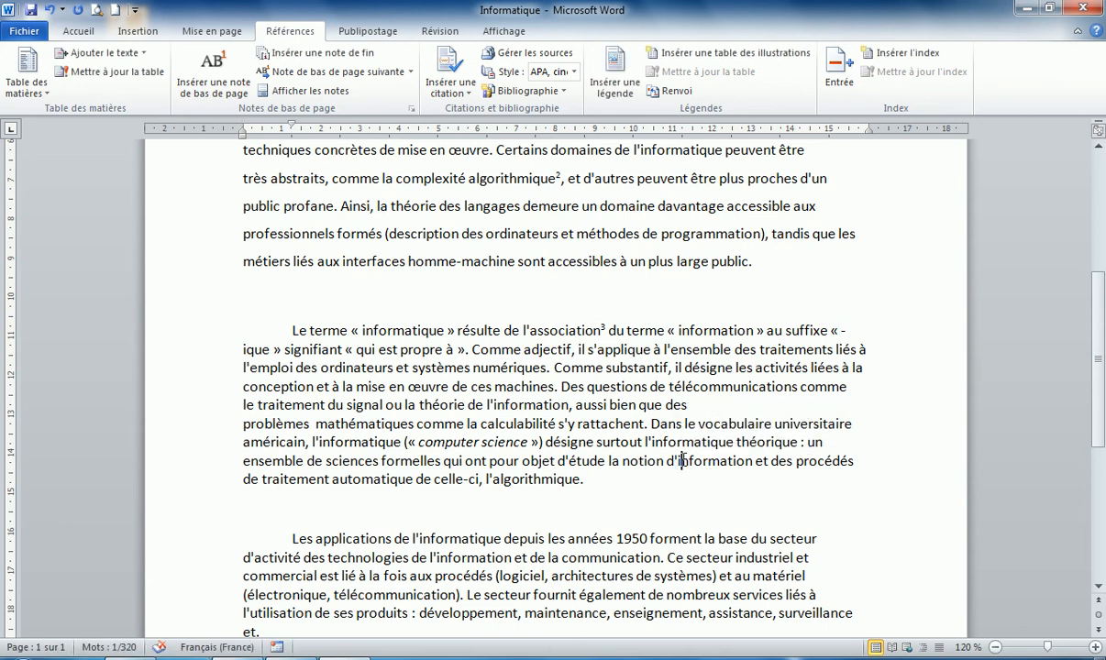
{"action": "left_click_drag", "start_coordinate": [680, 460], "coordinate": [754, 465]}
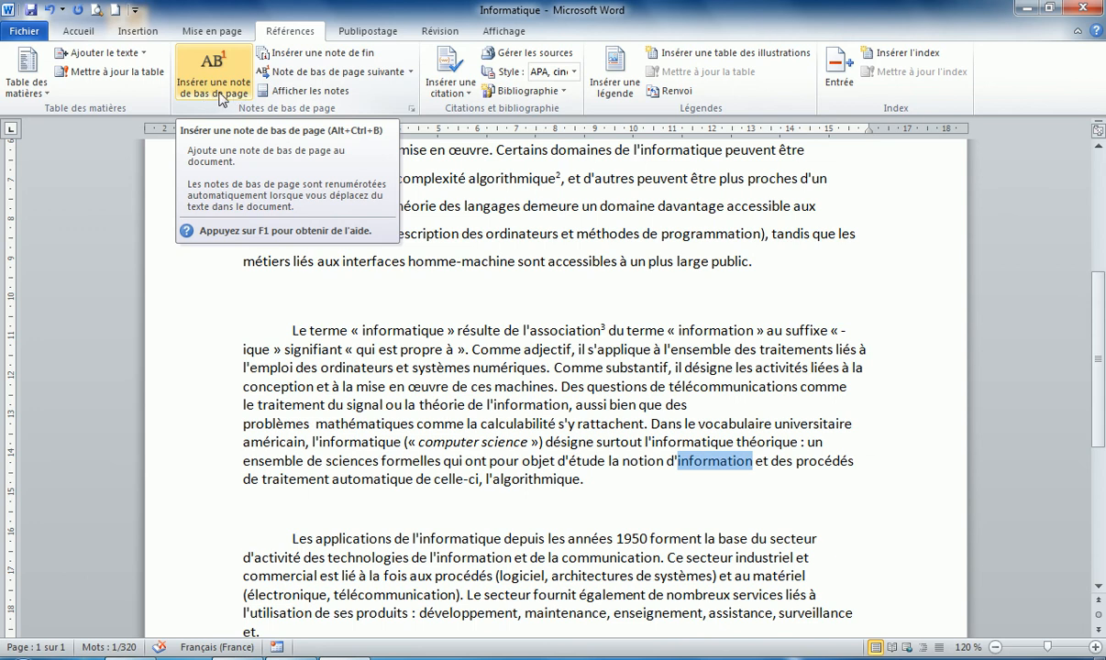
{"action": "left_click", "coordinate": [412, 110]}
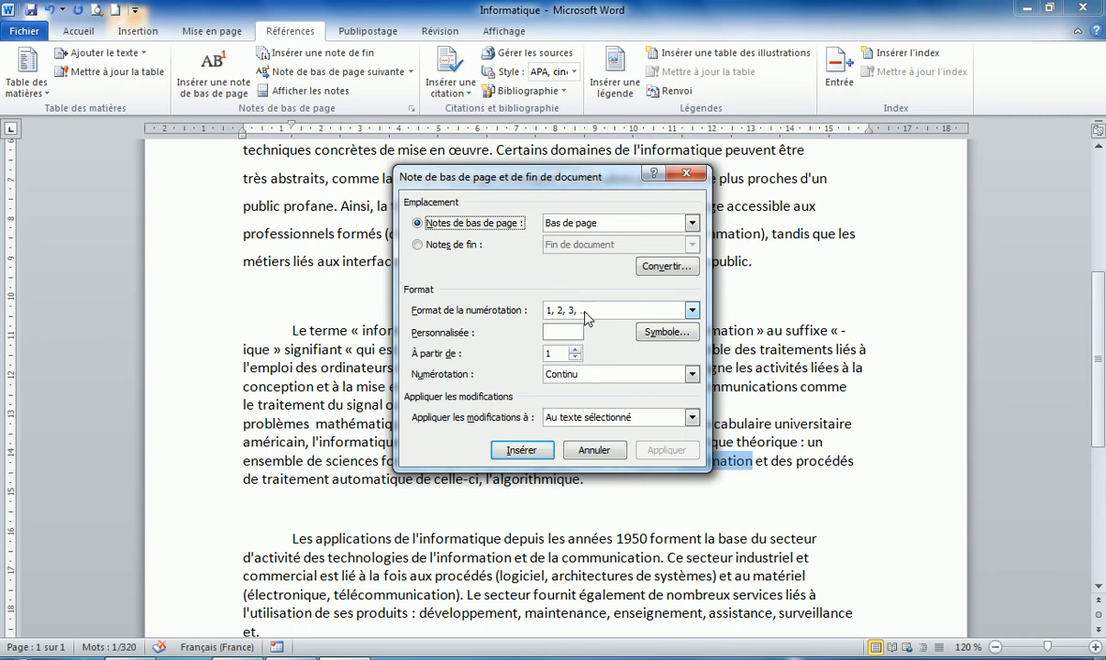
{"action": "left_click", "coordinate": [656, 339]}
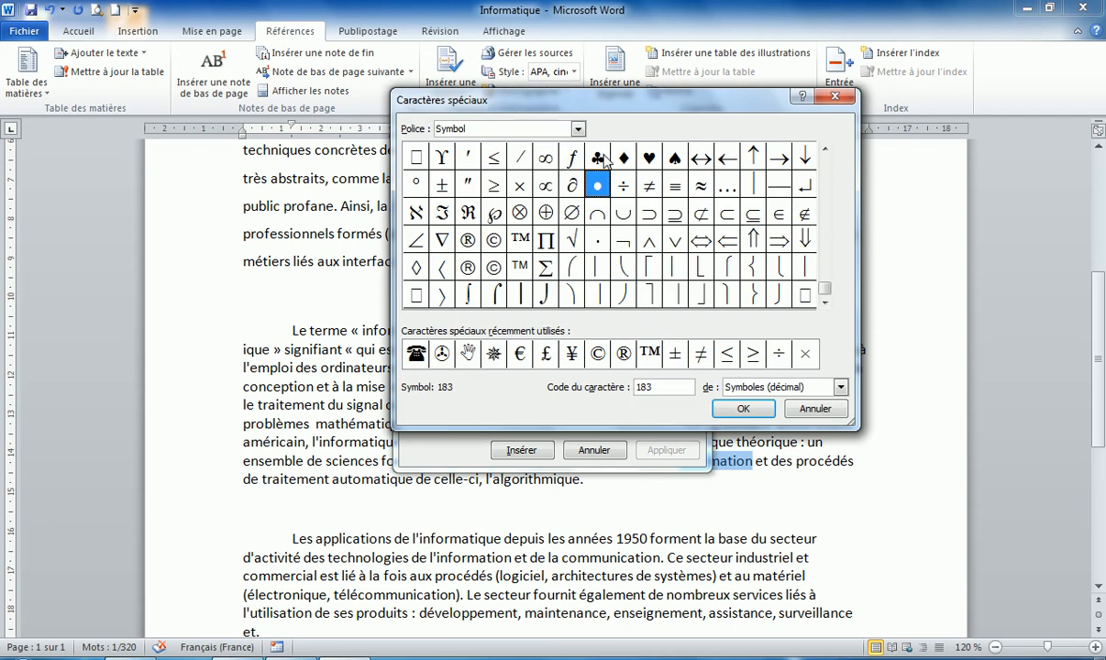
Look through the Wingdings 2 and Wingdings 3 characters for a suitable footnote mark
{"action": "left_click", "coordinate": [579, 129]}
{"action": "mouse_move", "coordinate": [579, 192]}
{"action": "left_mouse_down"}
{"action": "mouse_move", "coordinate": [582, 152]}
{"action": "mouse_move", "coordinate": [584, 207]}
{"action": "left_mouse_up"}
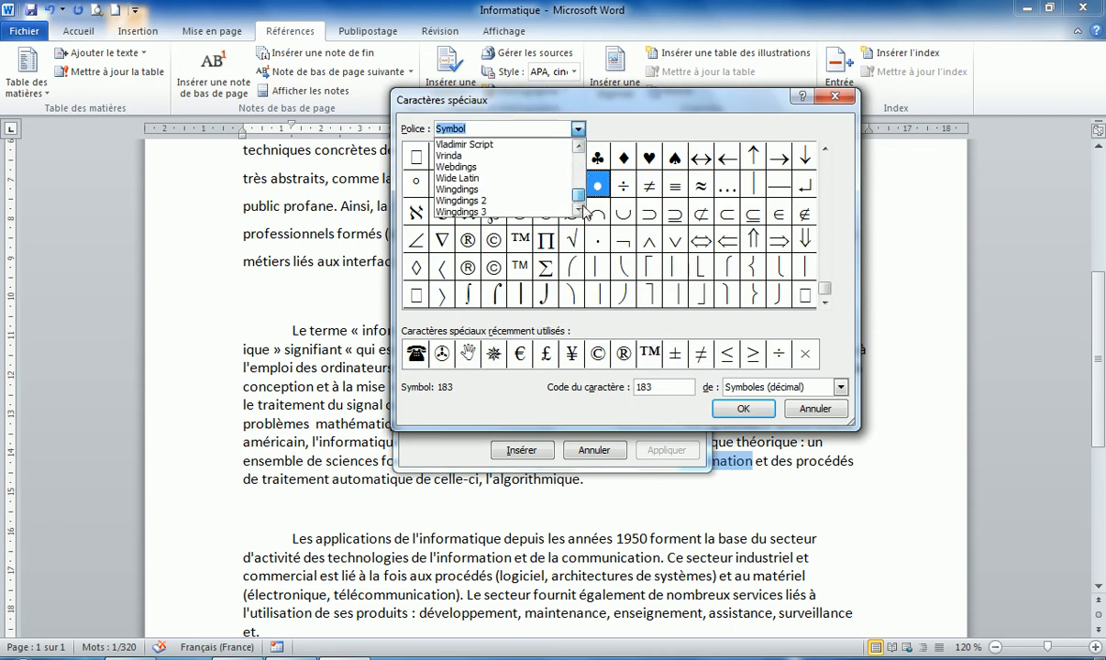
{"action": "left_click", "coordinate": [461, 202]}
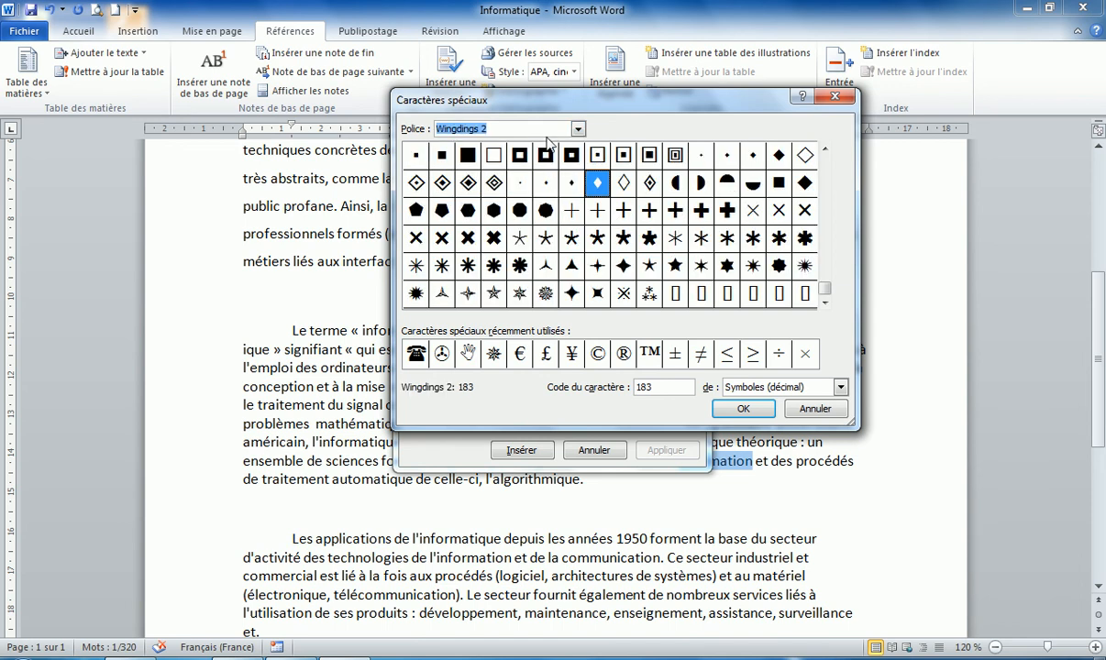
{"action": "left_click", "coordinate": [579, 130]}
{"action": "left_click", "coordinate": [474, 208]}
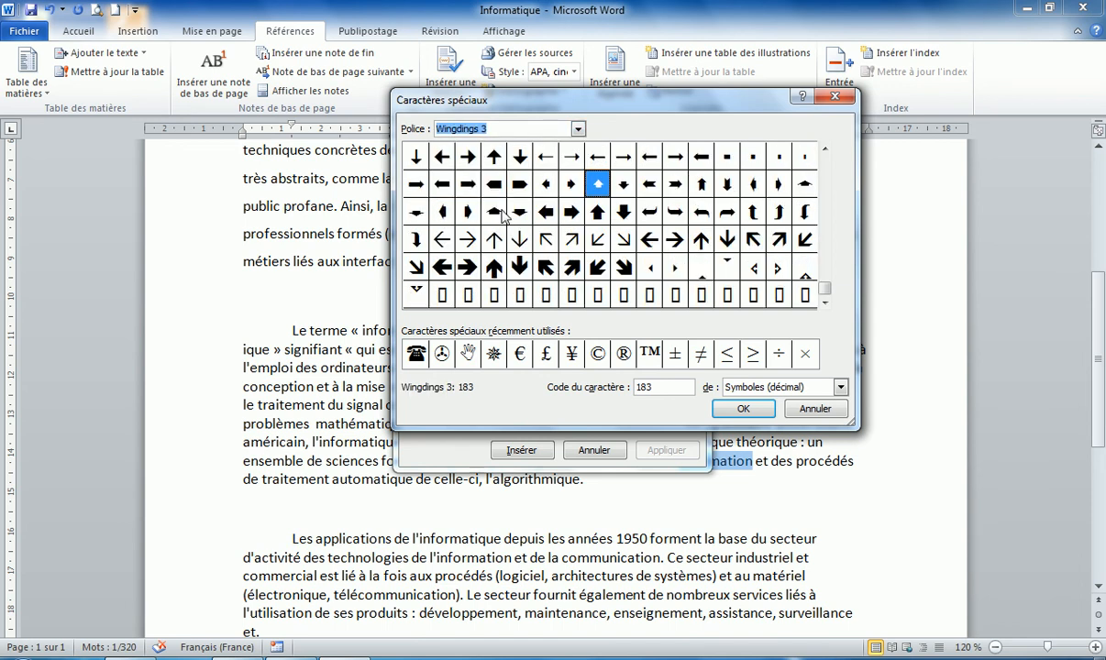
{"action": "left_click_drag", "start_coordinate": [825, 288], "coordinate": [826, 156]}
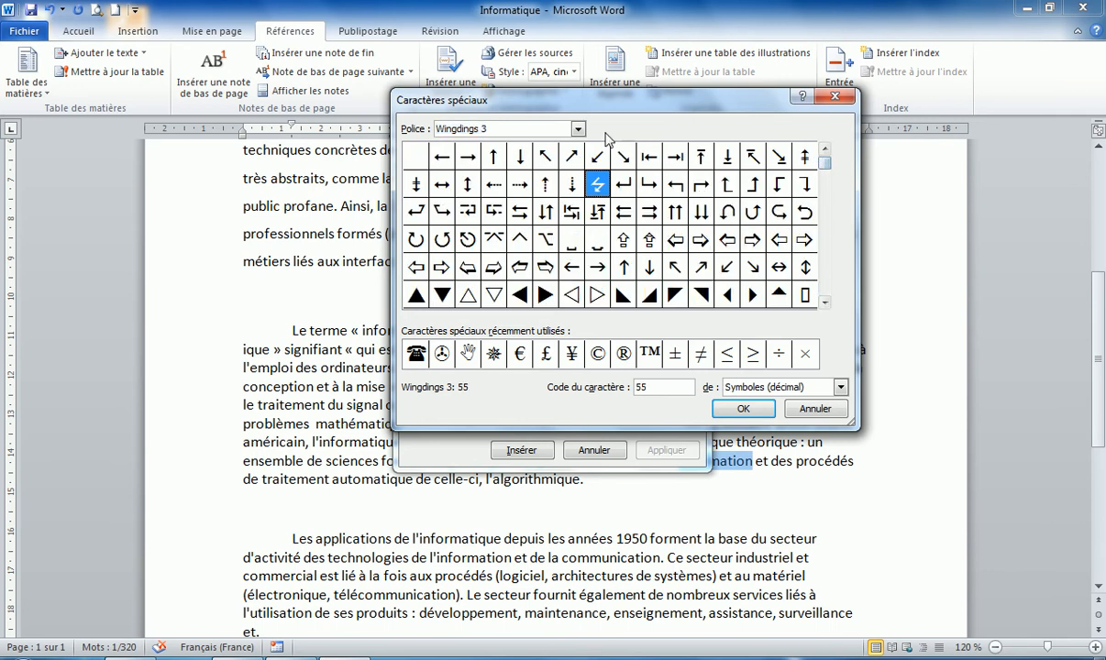
Choose the star-shaped Wingdings character 175 as the custom footnote mark
{"action": "left_click", "coordinate": [577, 130]}
{"action": "left_click", "coordinate": [467, 189]}
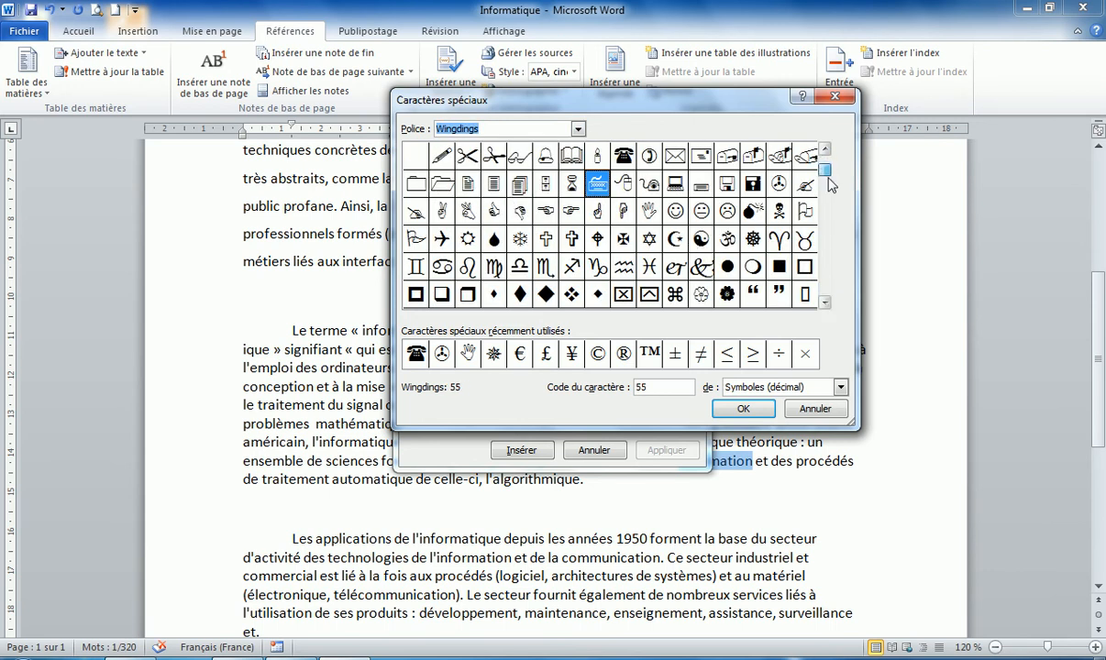
{"action": "left_click_drag", "start_coordinate": [825, 164], "coordinate": [831, 197]}
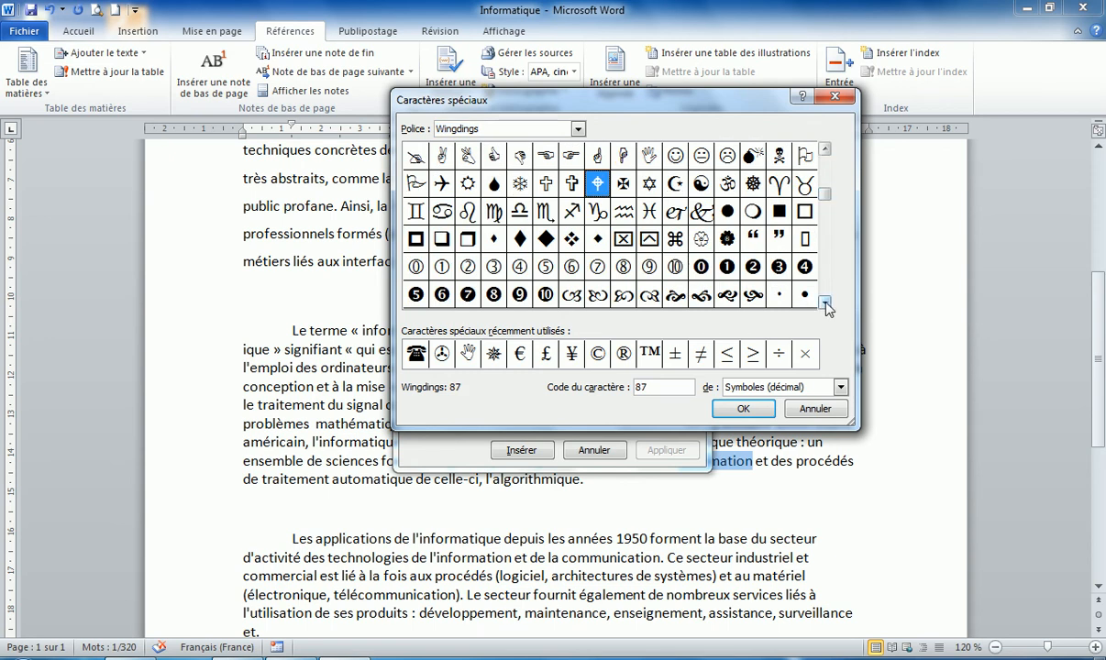
{"action": "left_click", "coordinate": [826, 303]}
{"action": "left_click", "coordinate": [826, 303]}
{"action": "left_click", "coordinate": [826, 303]}
{"action": "left_click", "coordinate": [804, 239]}
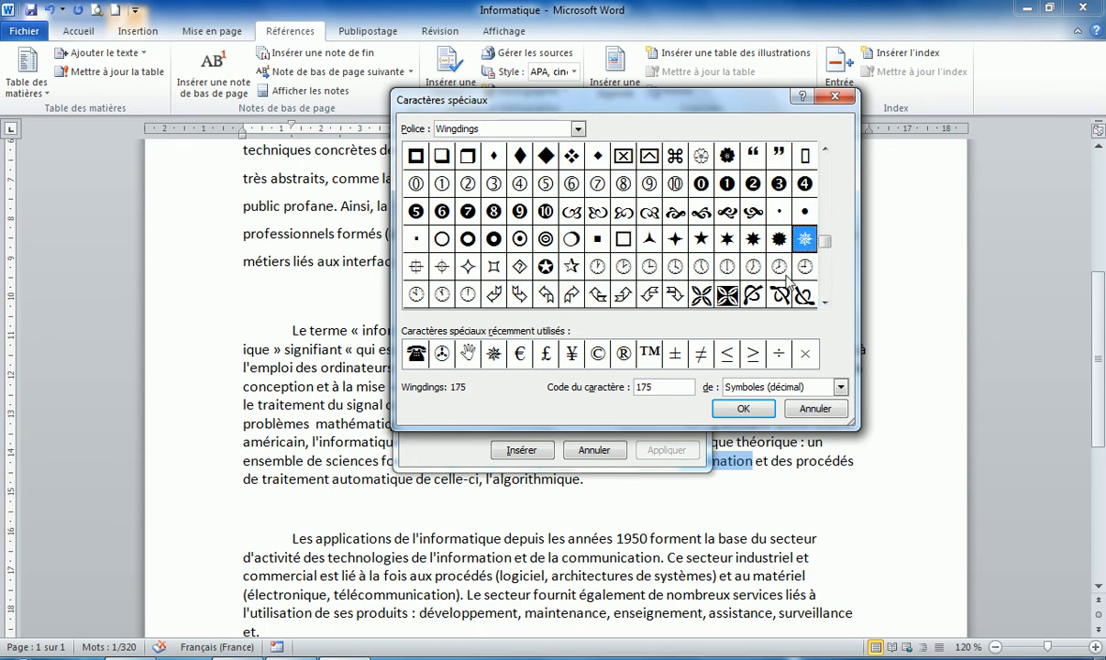
{"action": "left_click", "coordinate": [743, 408]}
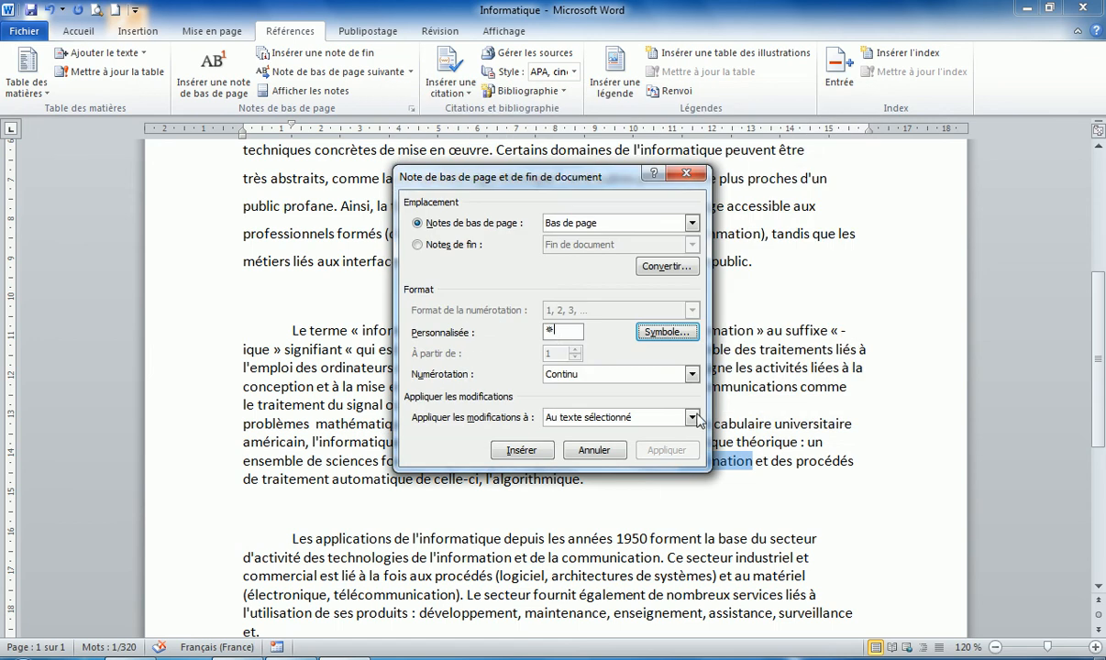
Insert the symbol-marked footnote on "information" with the text "eeeeeeeeeeeeeeee" and check its reference mark
{"action": "left_click", "coordinate": [521, 450]}
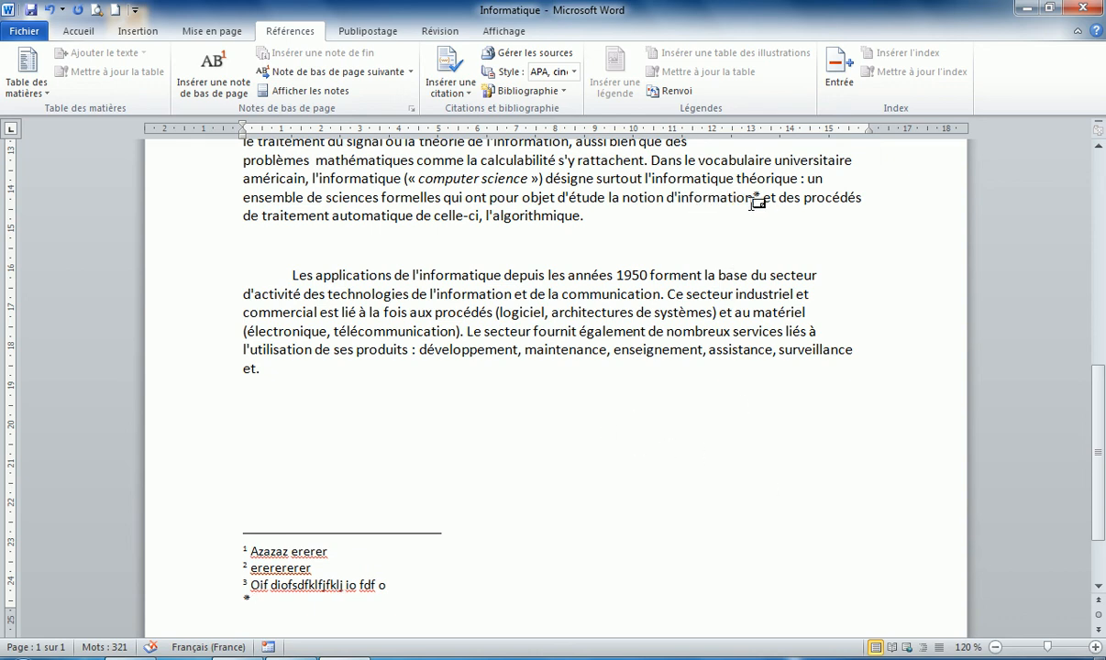
{"action": "type", "text": "eeeeeeeeeeeeeeee"}
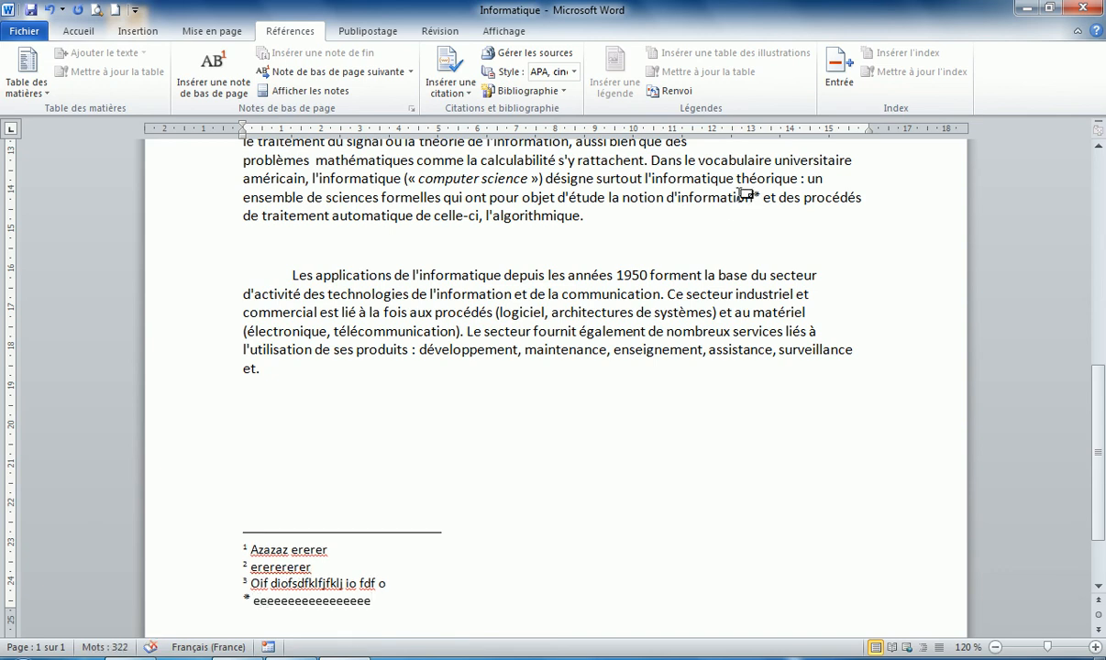
{"action": "mouse_move", "coordinate": [731, 199]}
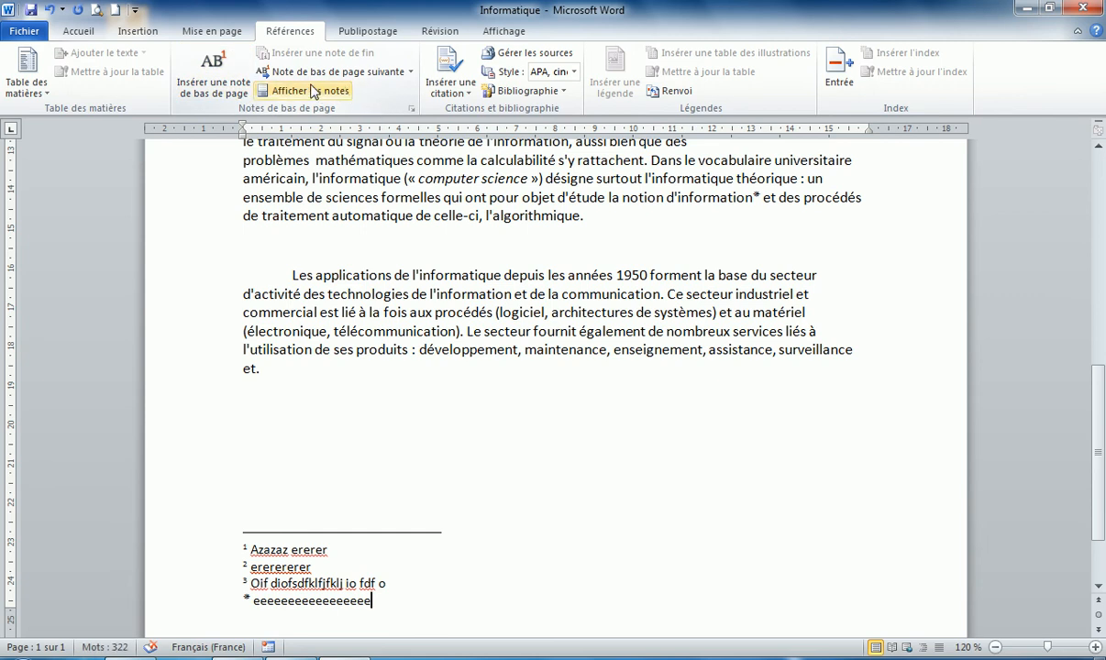
Examine the footnote placement options and the scope for applying changes, keeping "Bas de page" and "À tout le document"
{"action": "left_click", "coordinate": [410, 109]}
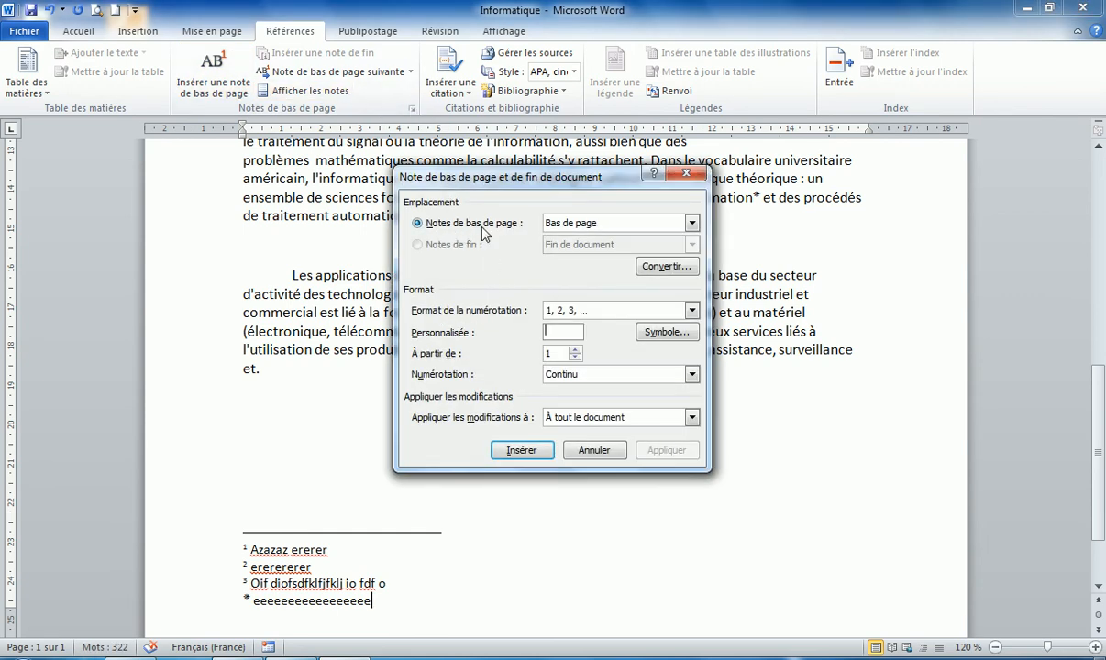
{"action": "left_click", "coordinate": [692, 224]}
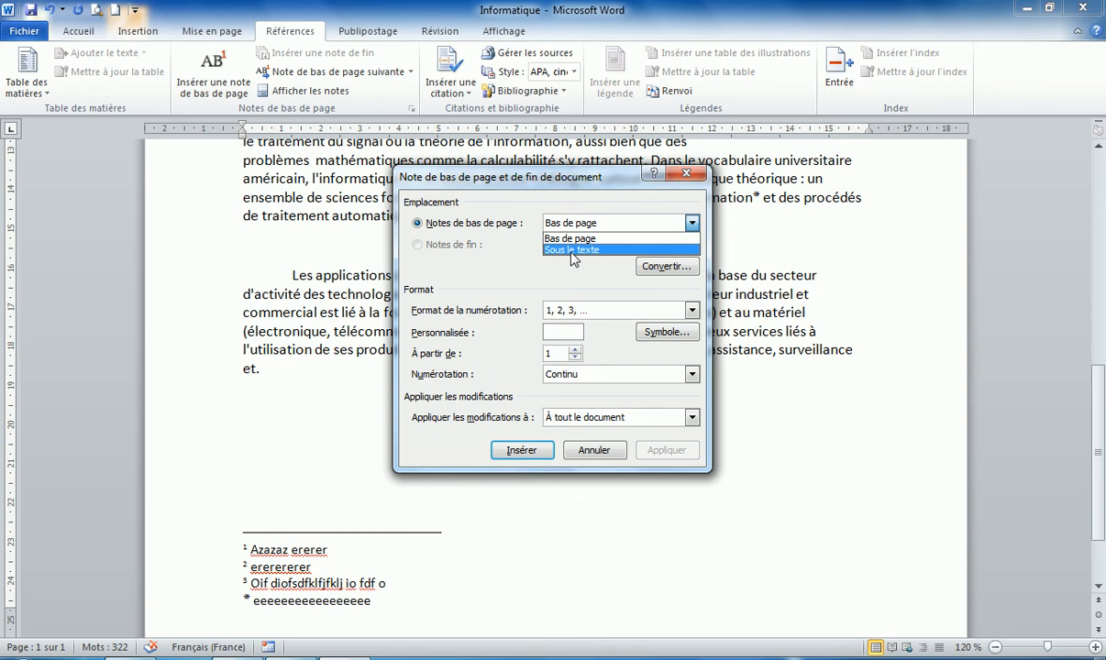
{"action": "left_click", "coordinate": [489, 268]}
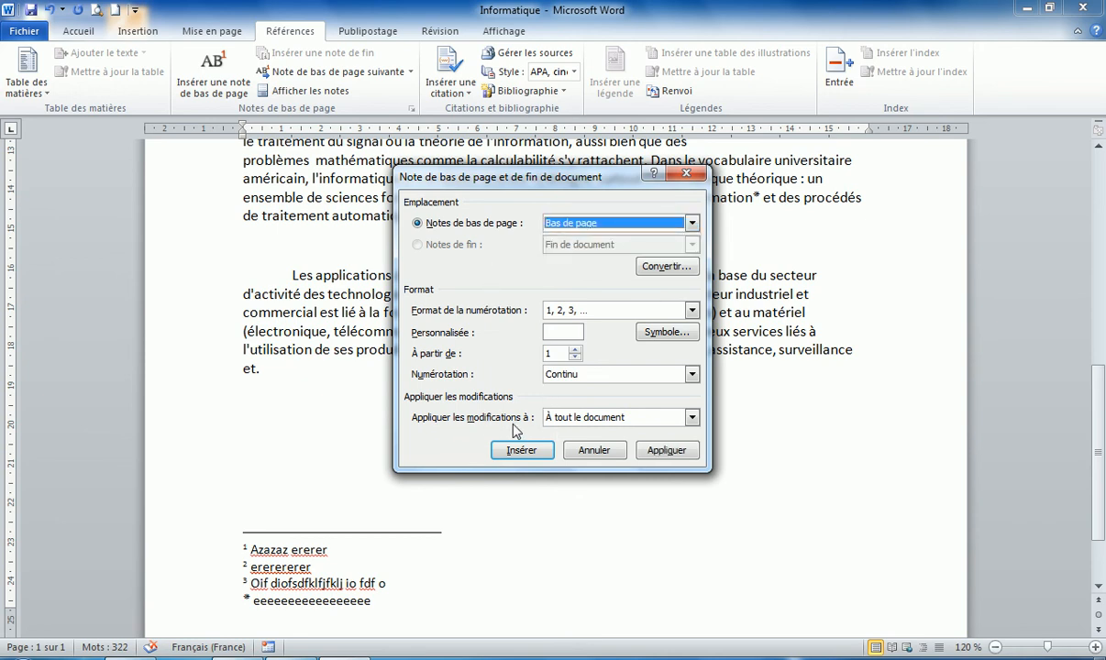
{"action": "left_click", "coordinate": [610, 418]}
{"action": "left_click", "coordinate": [606, 420]}
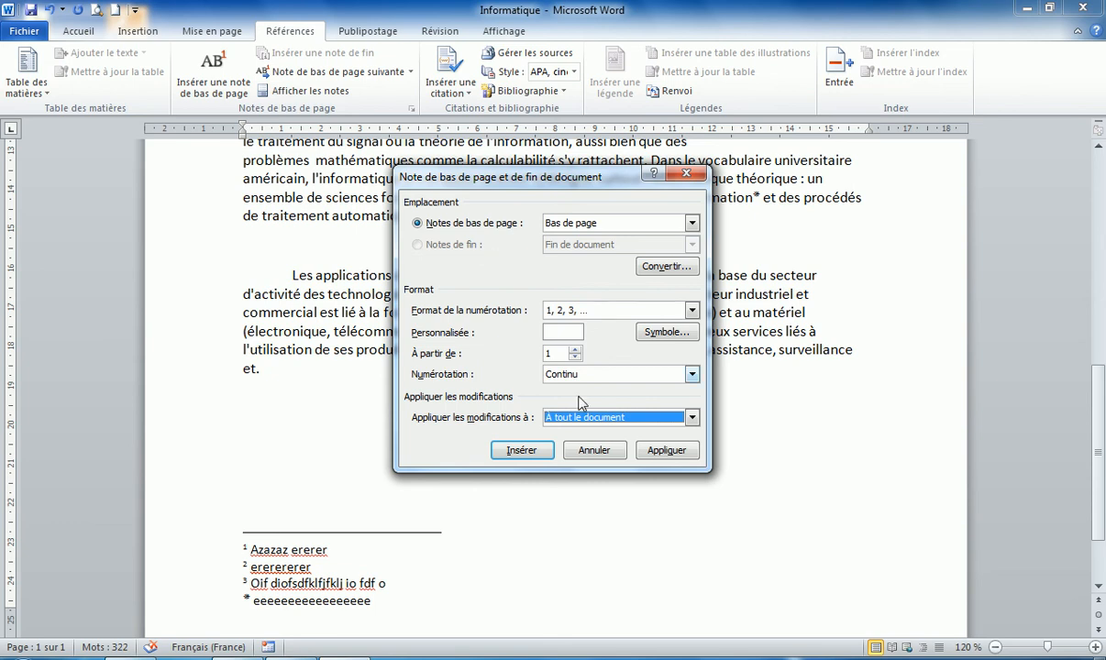
{"action": "left_click", "coordinate": [622, 454]}
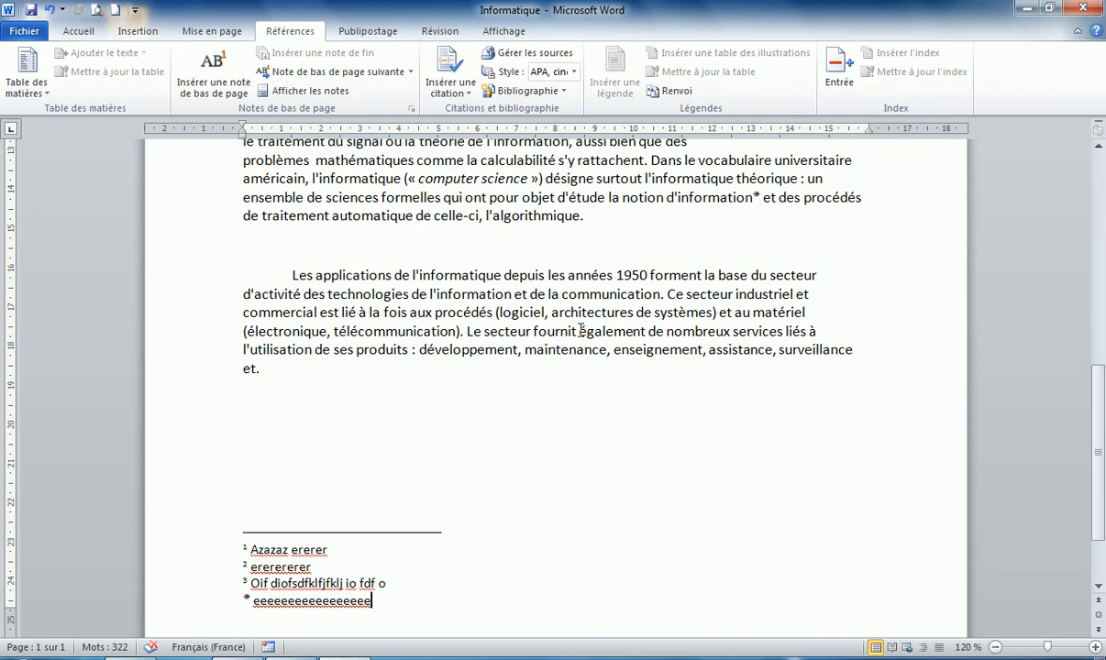
Apply the endnote location "Fin de document" to the selected word "également" in the last paragraph and check the page for a note
{"action": "left_click_drag", "start_coordinate": [580, 331], "coordinate": [647, 332]}
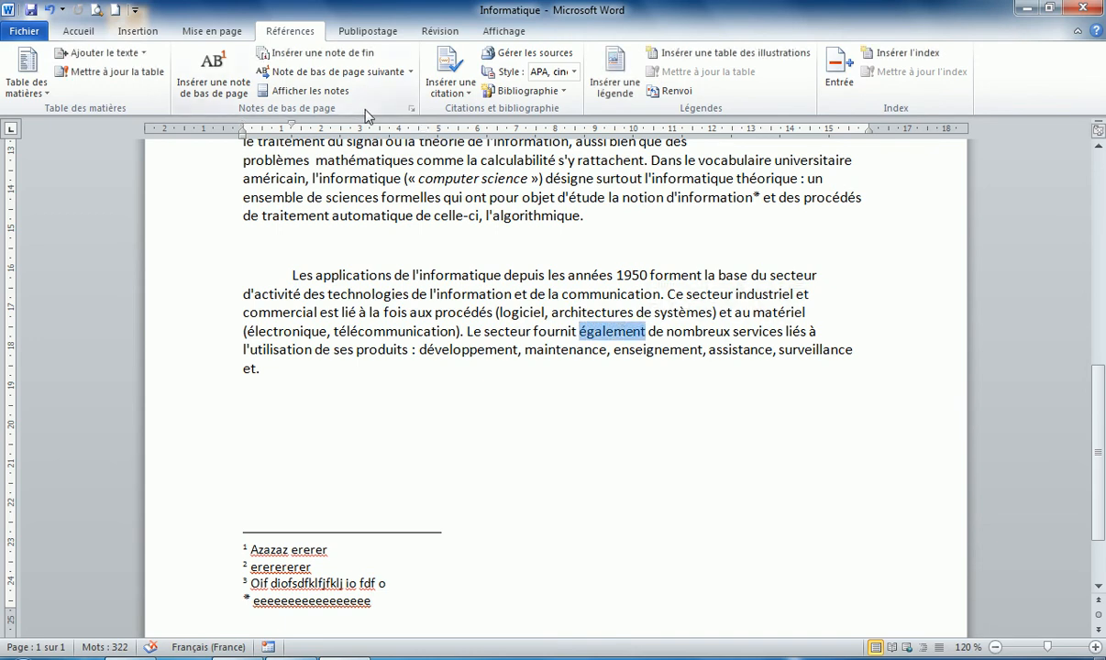
{"action": "left_click", "coordinate": [412, 109]}
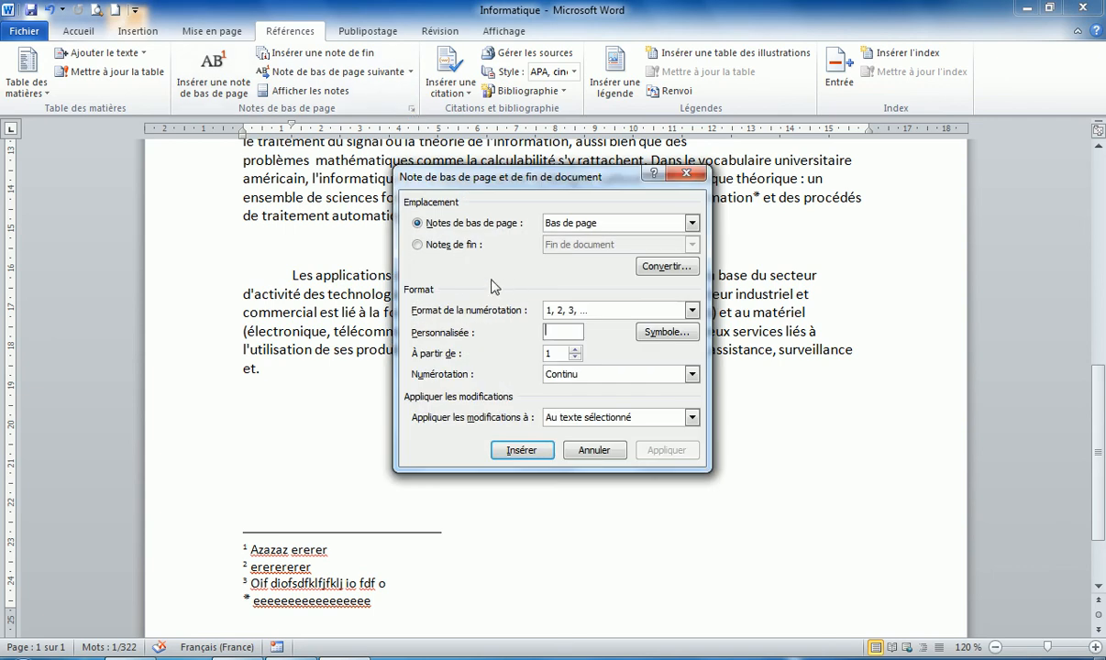
{"action": "left_click", "coordinate": [449, 245]}
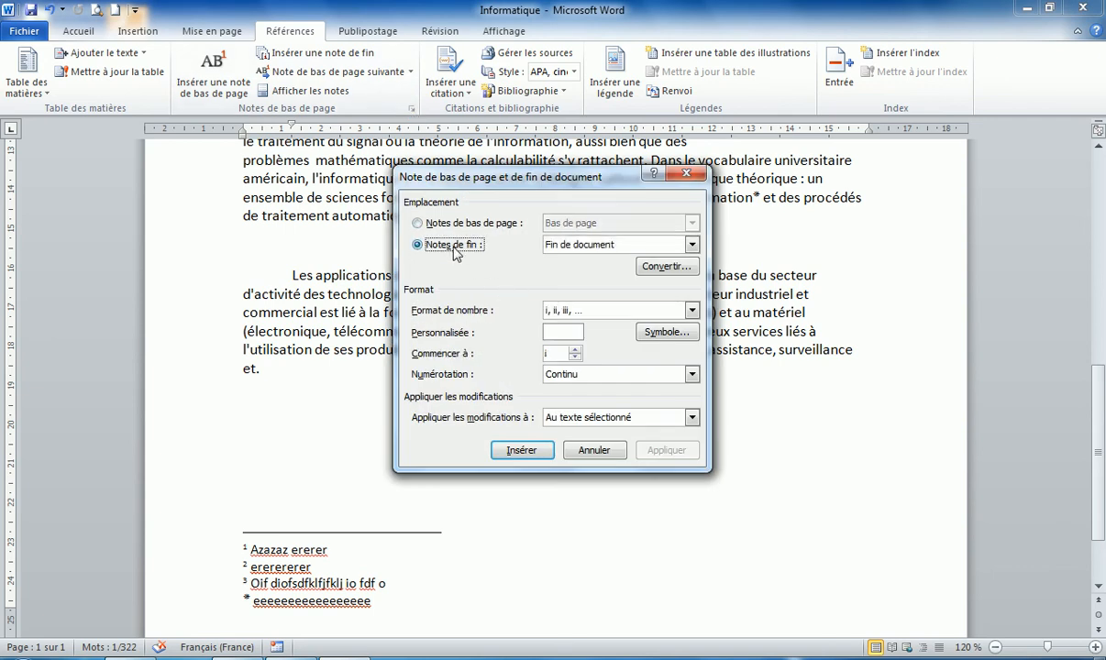
{"action": "left_click", "coordinate": [578, 245]}
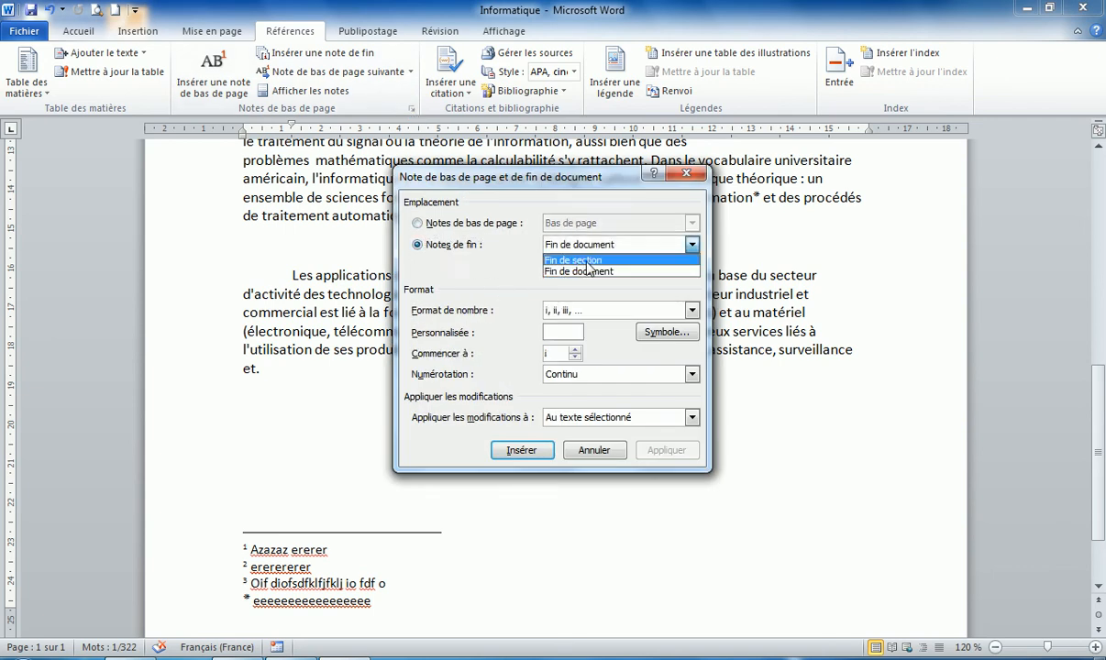
{"action": "left_click", "coordinate": [576, 272]}
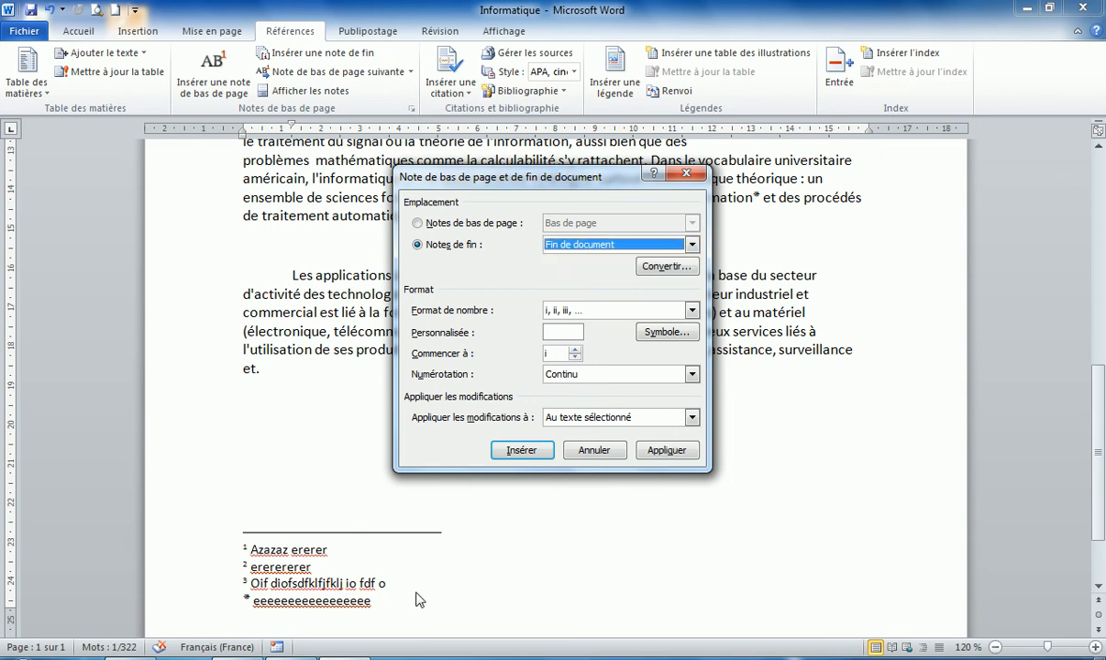
{"action": "left_click", "coordinate": [667, 452]}
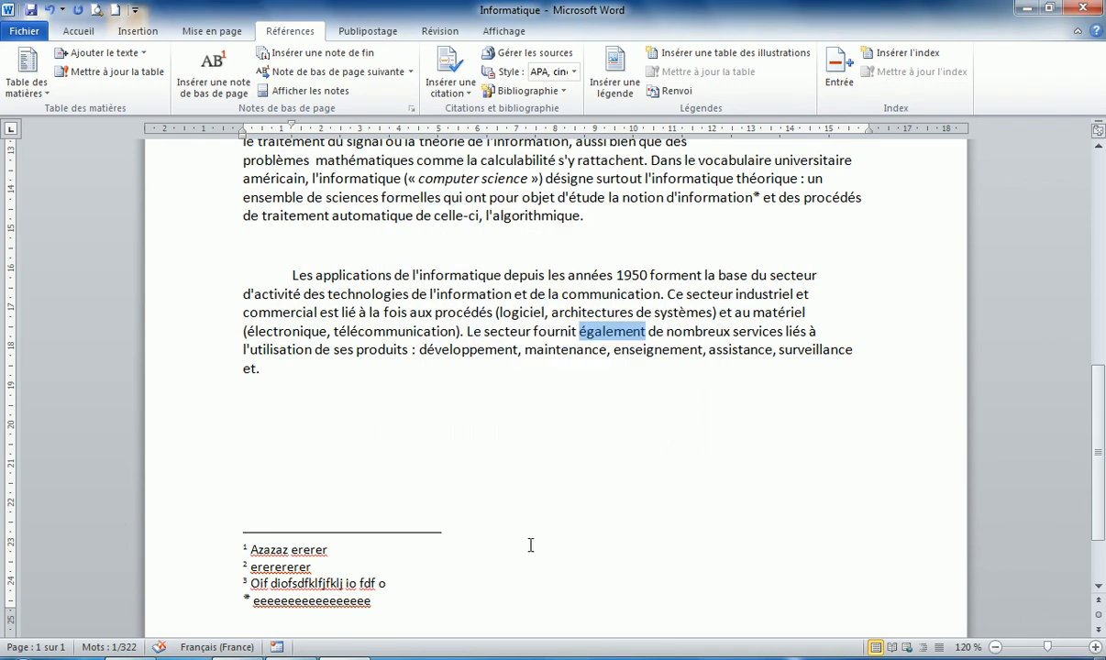
{"action": "scroll", "coordinate": [530, 546], "scroll_direction": "down", "scroll_amount": 2}
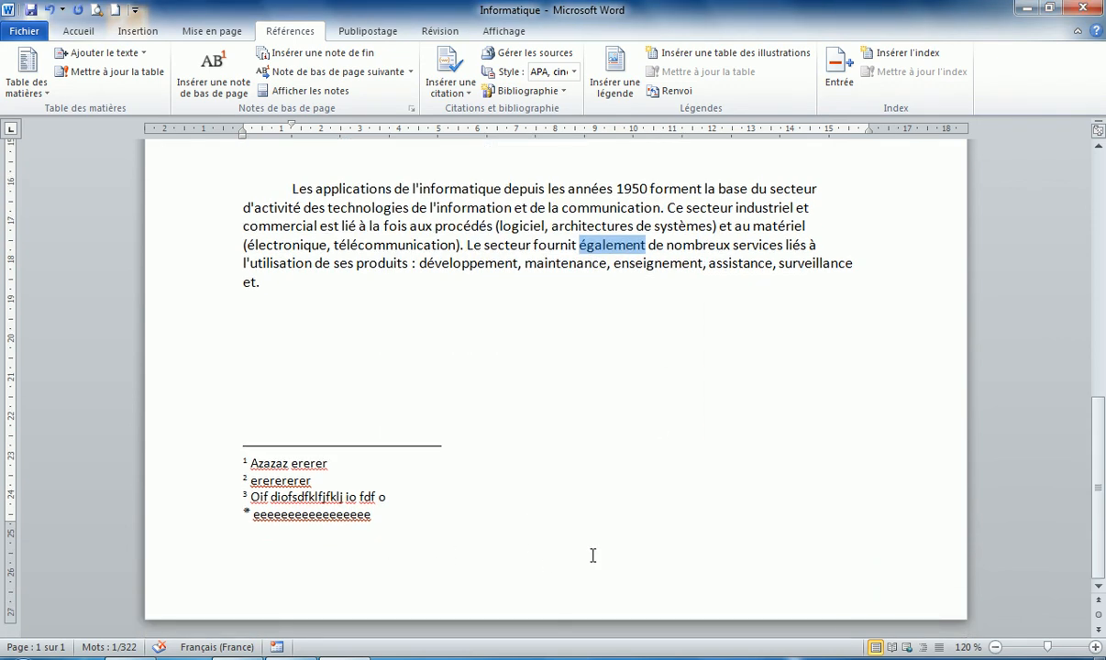
{"action": "scroll", "coordinate": [593, 556], "scroll_direction": "up", "scroll_amount": 4}
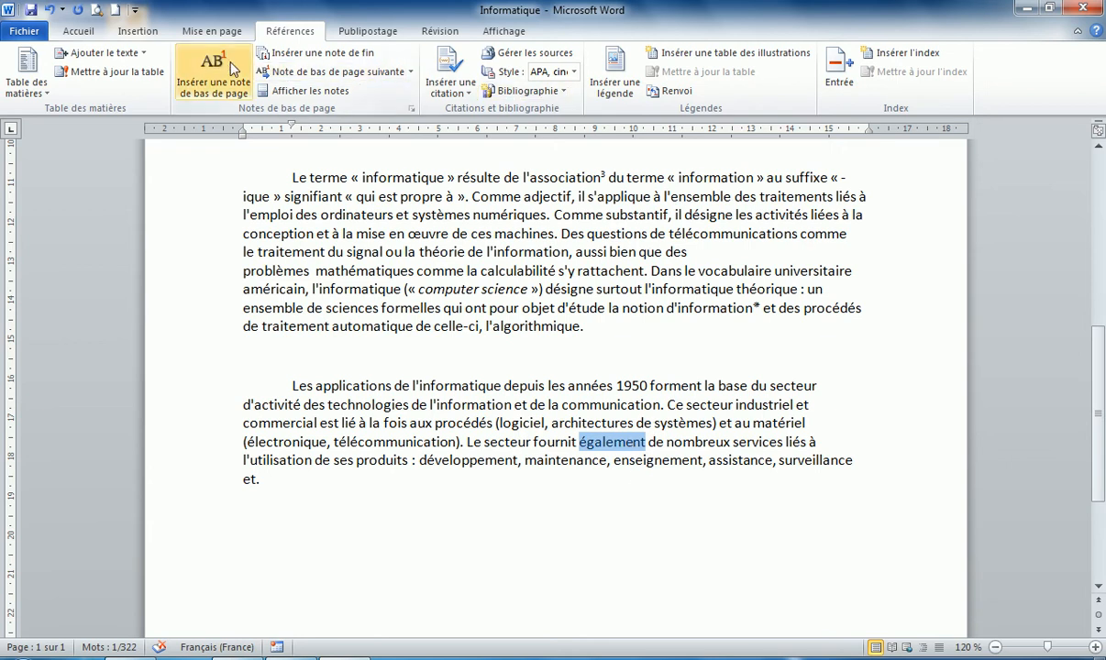
Set up an endnote located at "Fin de document" for the selected word "également" in the last paragraph
{"action": "left_click", "coordinate": [412, 109]}
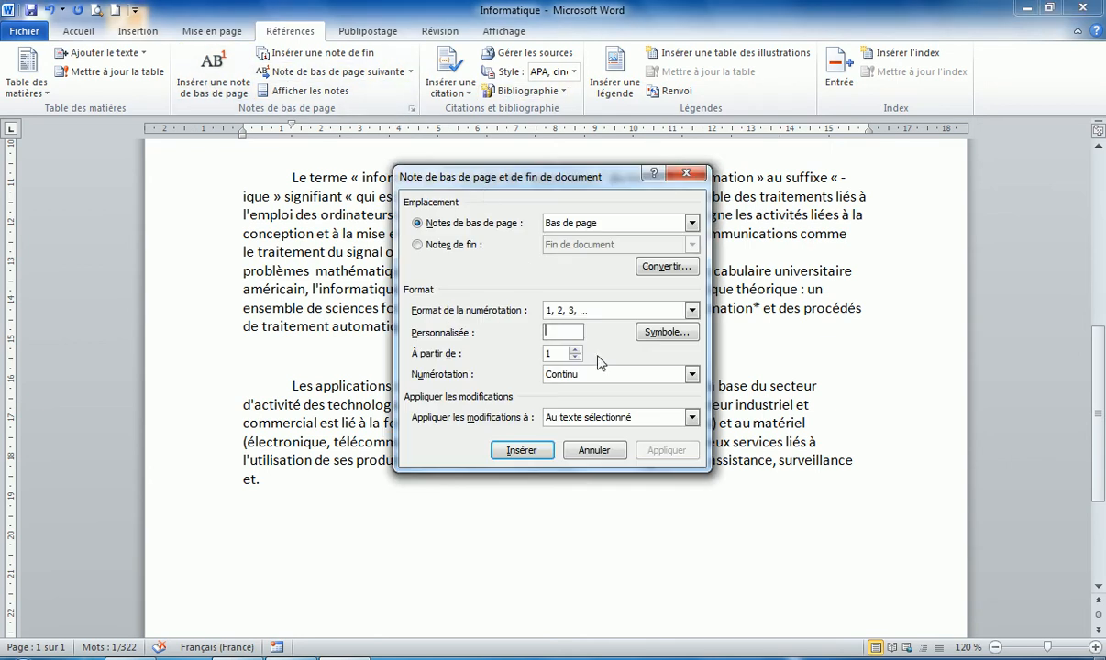
{"action": "left_click", "coordinate": [419, 244]}
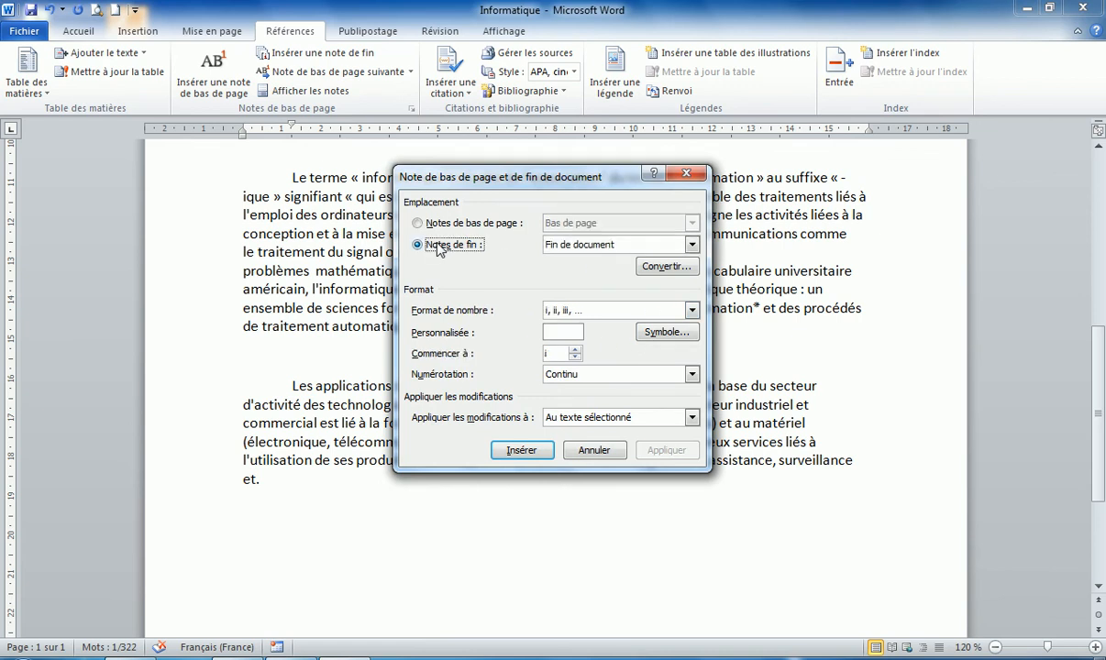
{"action": "left_click", "coordinate": [586, 248]}
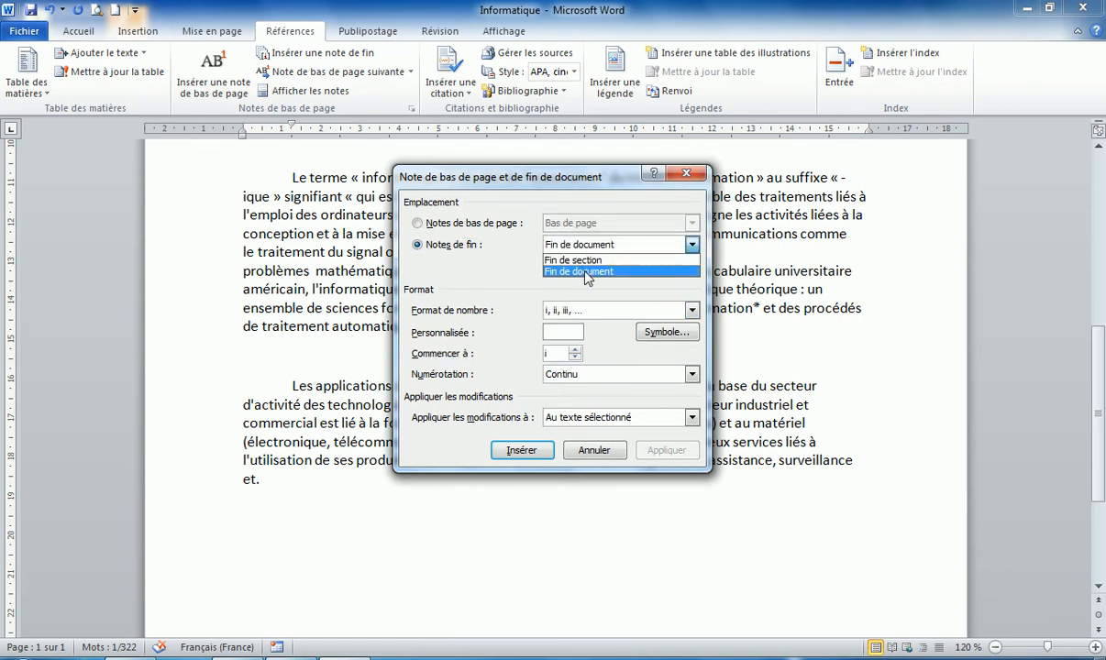
{"action": "left_click", "coordinate": [588, 272]}
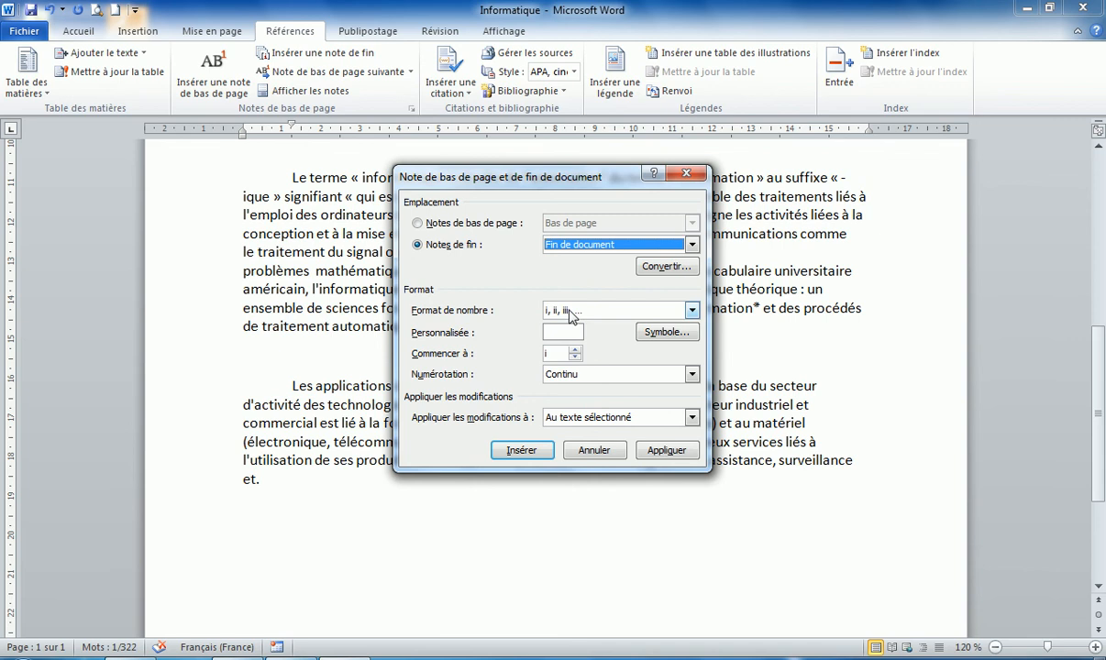
Insert the endnote on "également" with the Wingdings arrow character 232 as its mark and the text "oif iof iofiodfjziodfioe"
{"action": "left_click", "coordinate": [661, 332]}
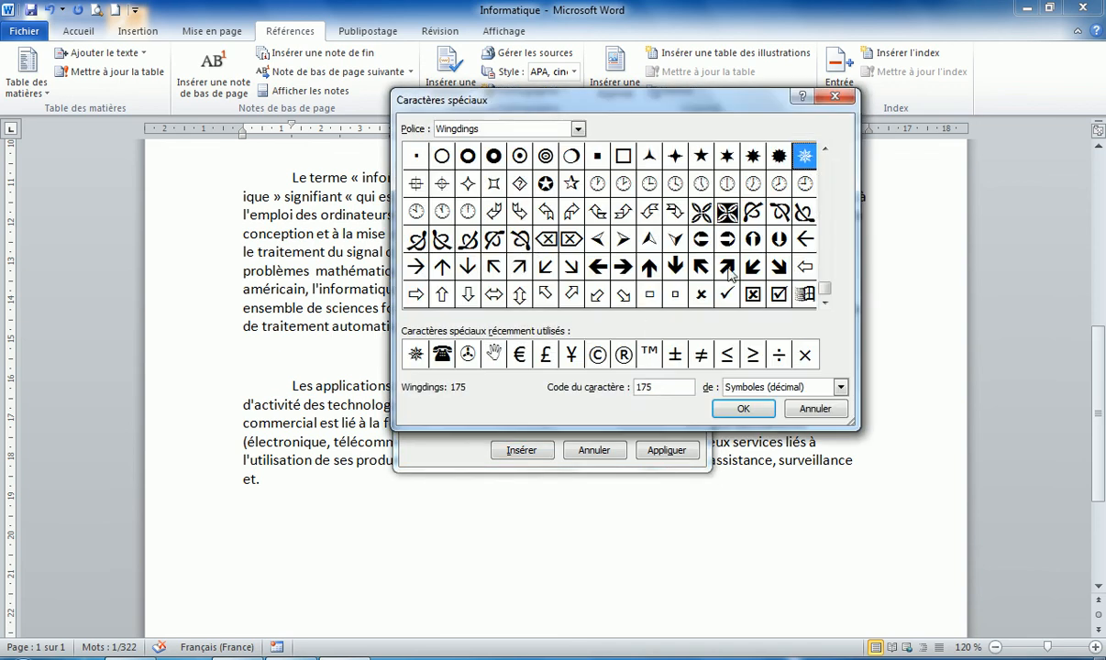
{"action": "left_click", "coordinate": [623, 266]}
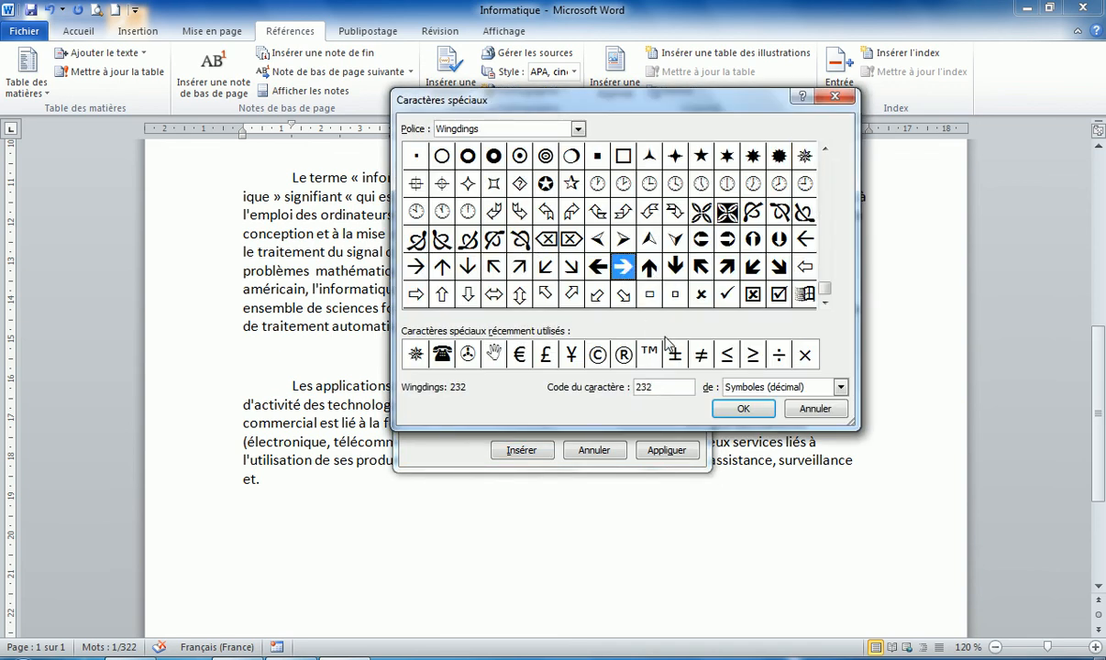
{"action": "left_click", "coordinate": [739, 409]}
{"action": "left_click", "coordinate": [532, 454]}
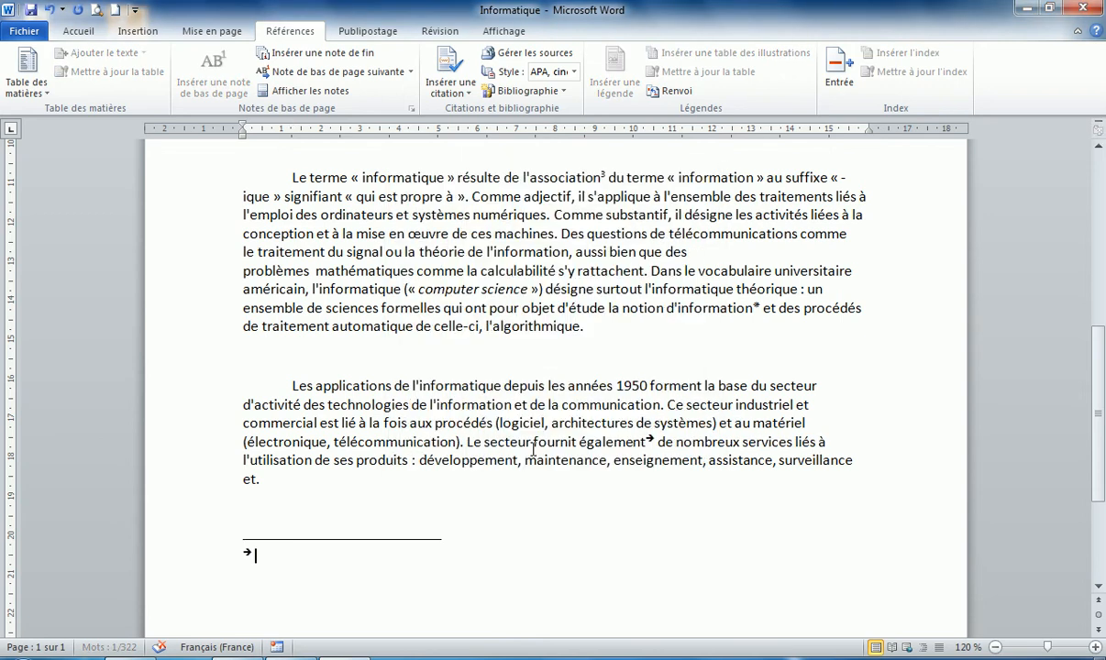
{"action": "scroll", "coordinate": [376, 552], "scroll_direction": "down", "scroll_amount": 4}
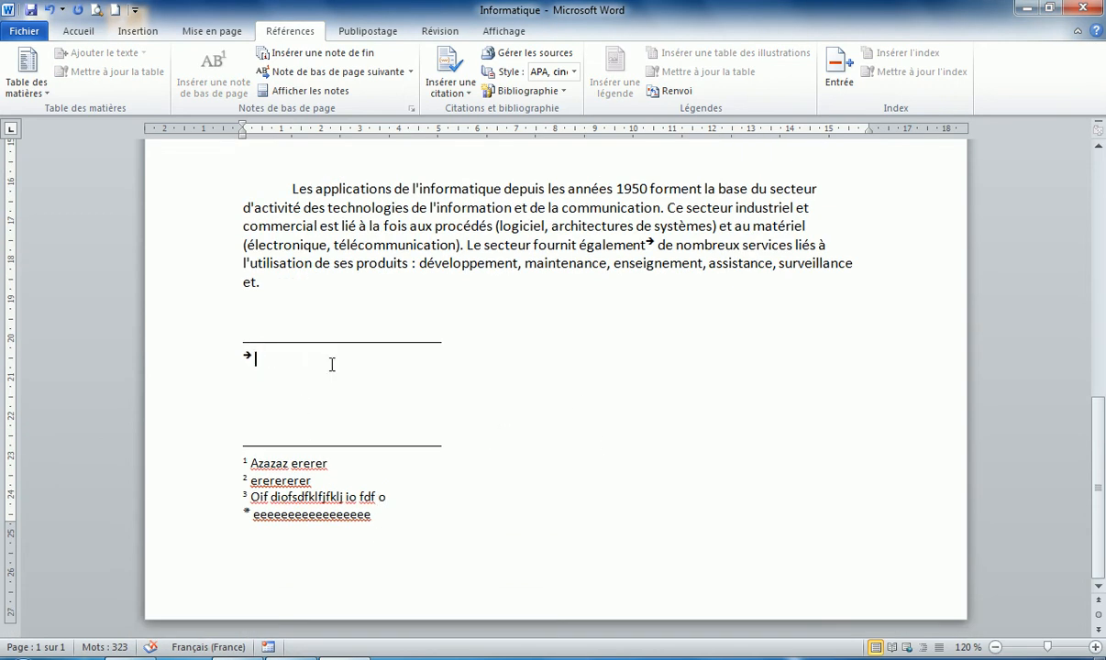
{"action": "type", "text": "oif iof iofiodfjziodfioe"}
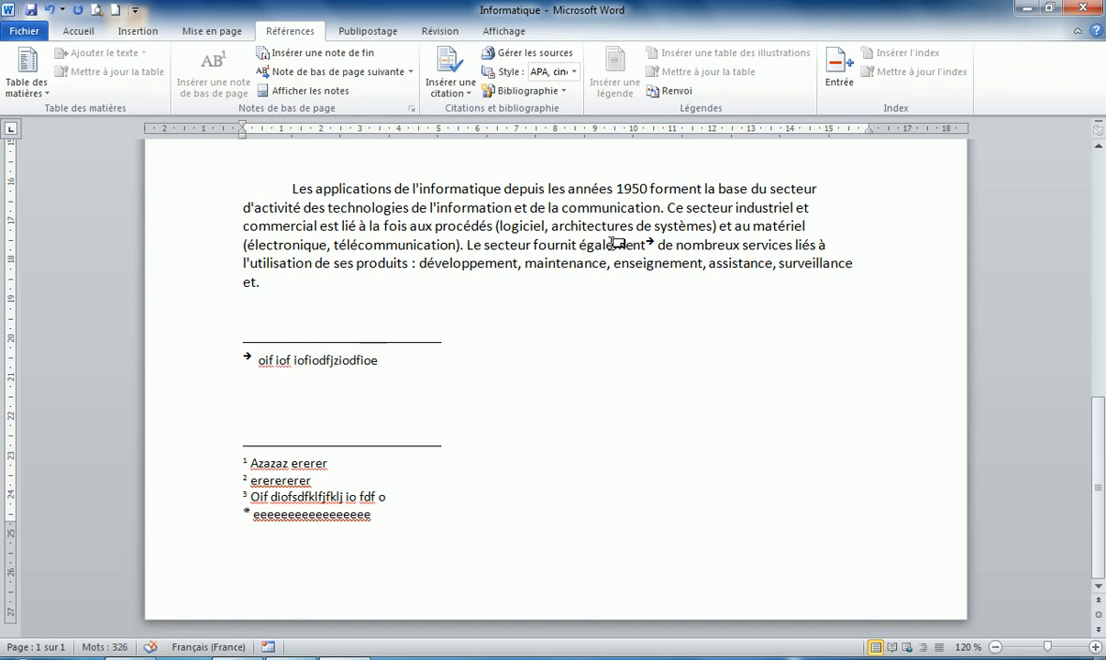
Check the arrow reference mark on "également" and compare the endnote's position with the footnotes on the page
{"action": "mouse_move", "coordinate": [613, 243]}
{"action": "left_click", "coordinate": [322, 293]}
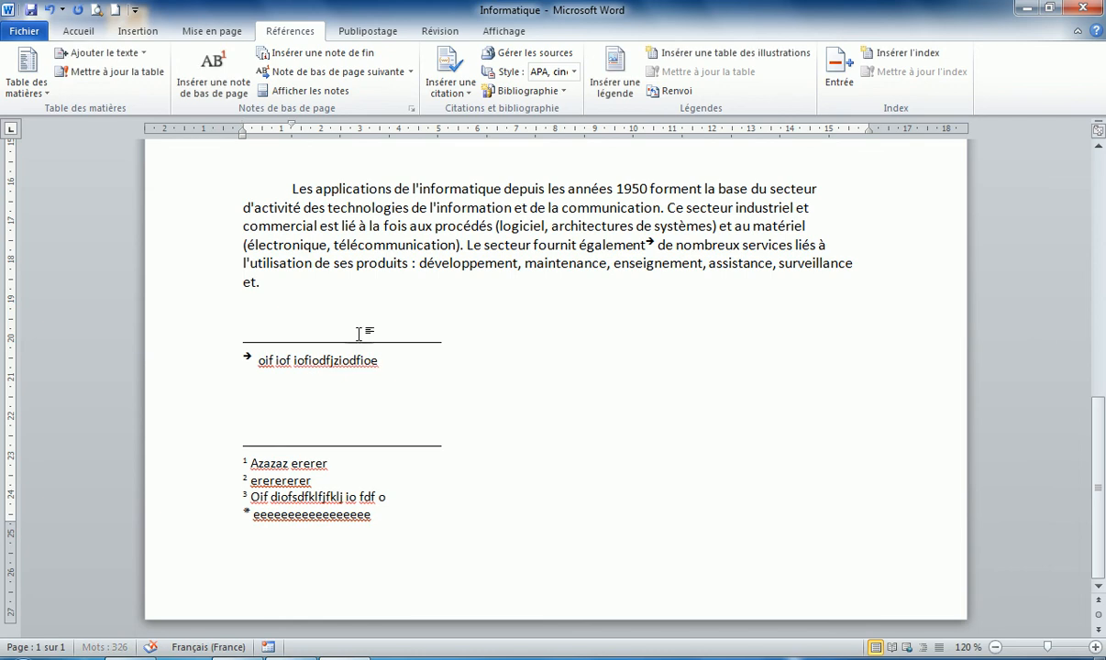
{"action": "scroll", "coordinate": [364, 344], "scroll_direction": "up", "scroll_amount": 4}
{"action": "scroll", "coordinate": [367, 343], "scroll_direction": "down", "scroll_amount": 3}
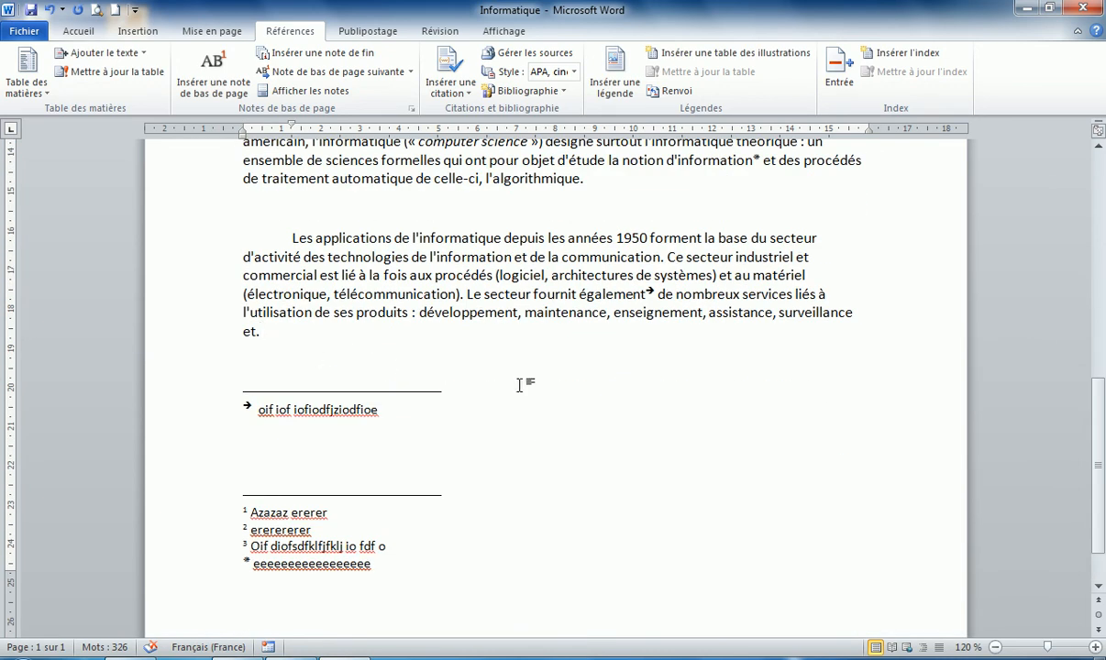
{"action": "scroll", "coordinate": [510, 264], "scroll_direction": "up", "scroll_amount": 3}
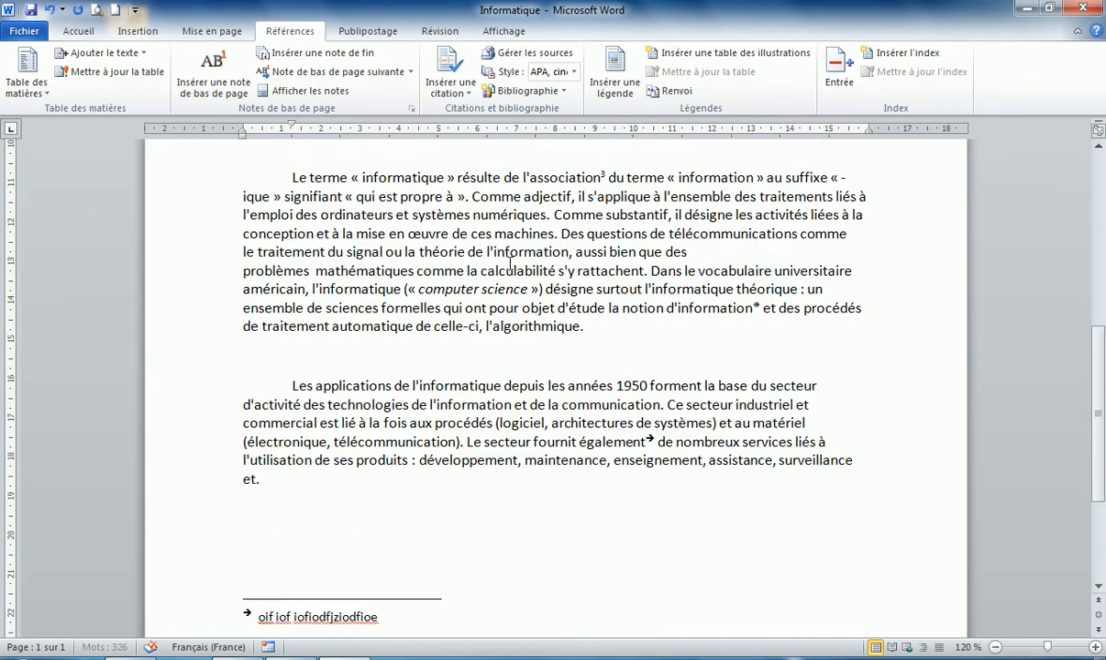
Copy the paragraph starting "Le terme « informatique »" and paste seven copies of it after the last paragraph
{"action": "scroll", "coordinate": [510, 263], "scroll_direction": "up", "scroll_amount": 2}
{"action": "left_click_drag", "start_coordinate": [192, 278], "coordinate": [213, 459]}
{"action": "right_click", "coordinate": [422, 302]}
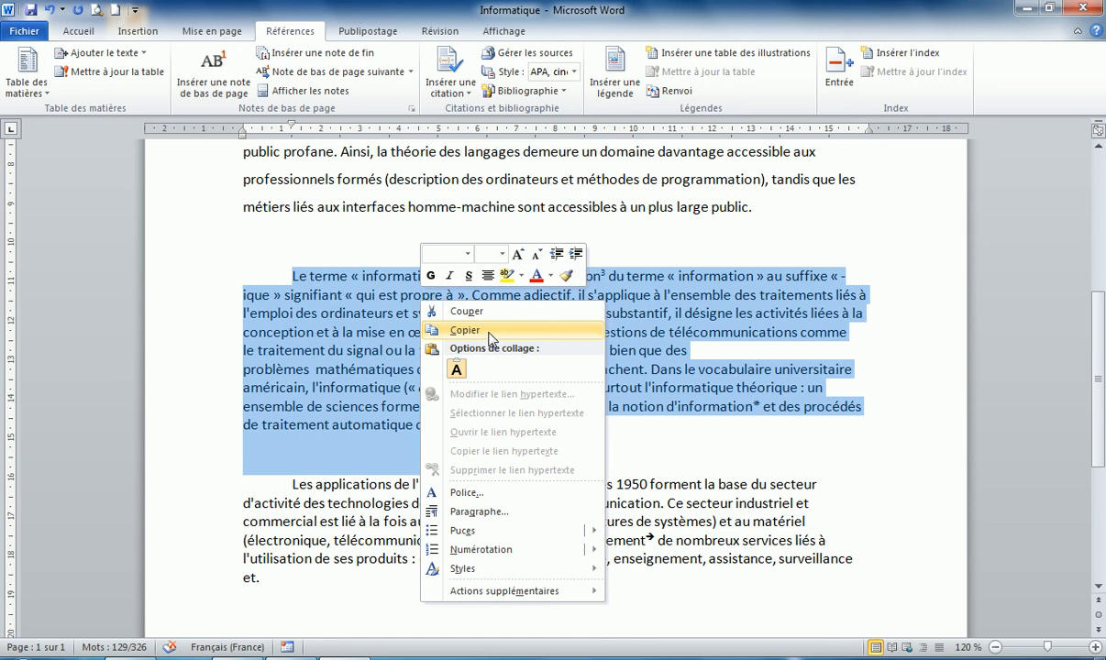
{"action": "left_click", "coordinate": [489, 332]}
{"action": "scroll", "coordinate": [344, 504], "scroll_direction": "down", "scroll_amount": 6}
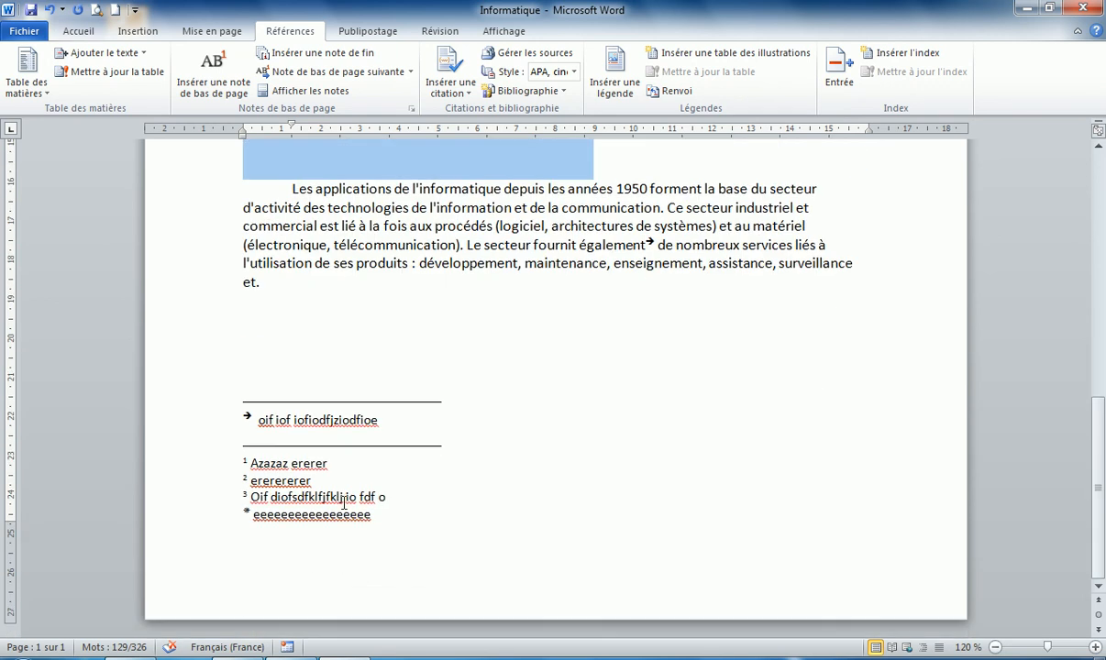
{"action": "left_click", "coordinate": [309, 355]}
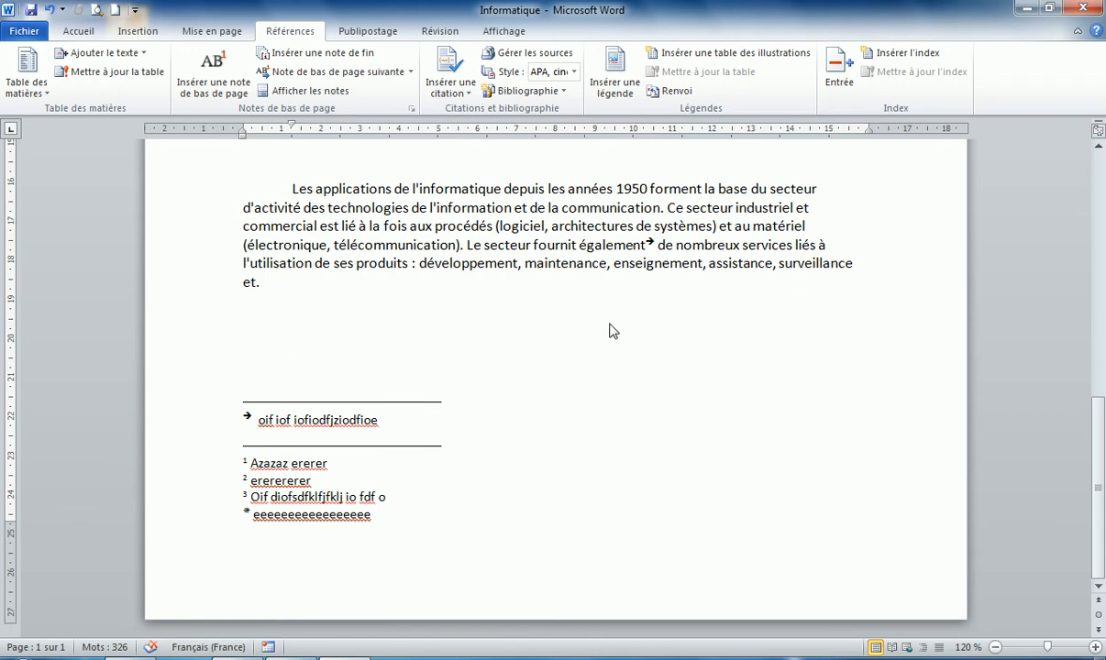
{"action": "key", "text": "ctrl+v"}
{"action": "type", "text": "Le terme « informatique » résulte de l'association5 du terme « information » au suffixe « -ique » signifiant « qui est propre à ». Comme adjectif, il s'applique à l'ensemble des traitements liés à l'emploi des ordinateurs et systèmes numériques. Comme substantif, il désigne les activités liées à la conception et à la mise en œuvre de ces machines. Des questions de télécommunications comme le traitement du signal ou la théorie de l'information, aussi bien que des problèmes  mathématiques comme la calculabilité s'y rattachent. Dans le vocabulaire universitaire américain, l'informatique (« computer science ») désigne surtout l'informatique théorique : un ensemble de sciences formelles qui ont pour objet d'étude la notion d'information* et des procédés de traitement automatique de celle-ci, l'algorithmique."}
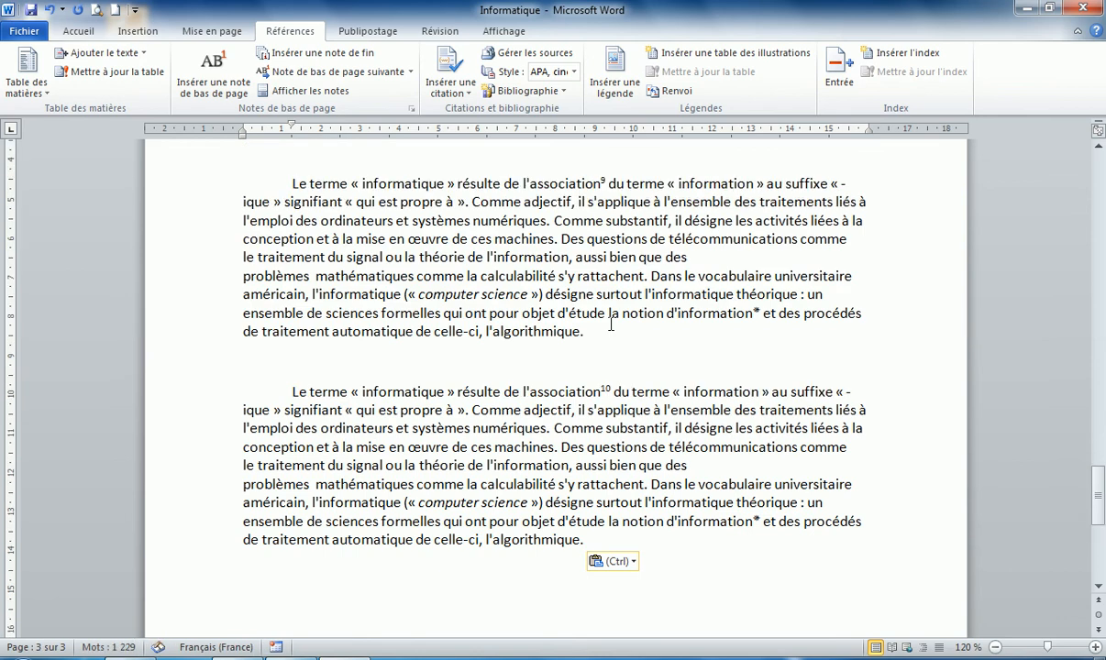
{"action": "key", "text": "ctrl"}
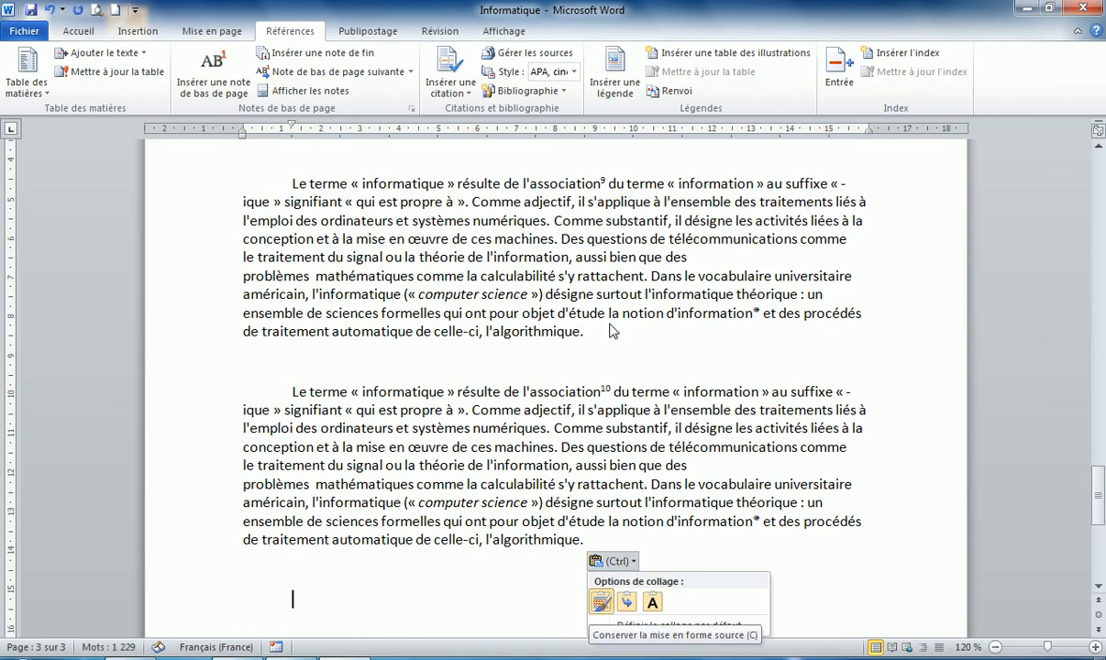
Examine where the endnote and the footnotes are placed across the pages of the extended document
{"action": "scroll", "coordinate": [573, 391], "scroll_direction": "down", "scroll_amount": 5}
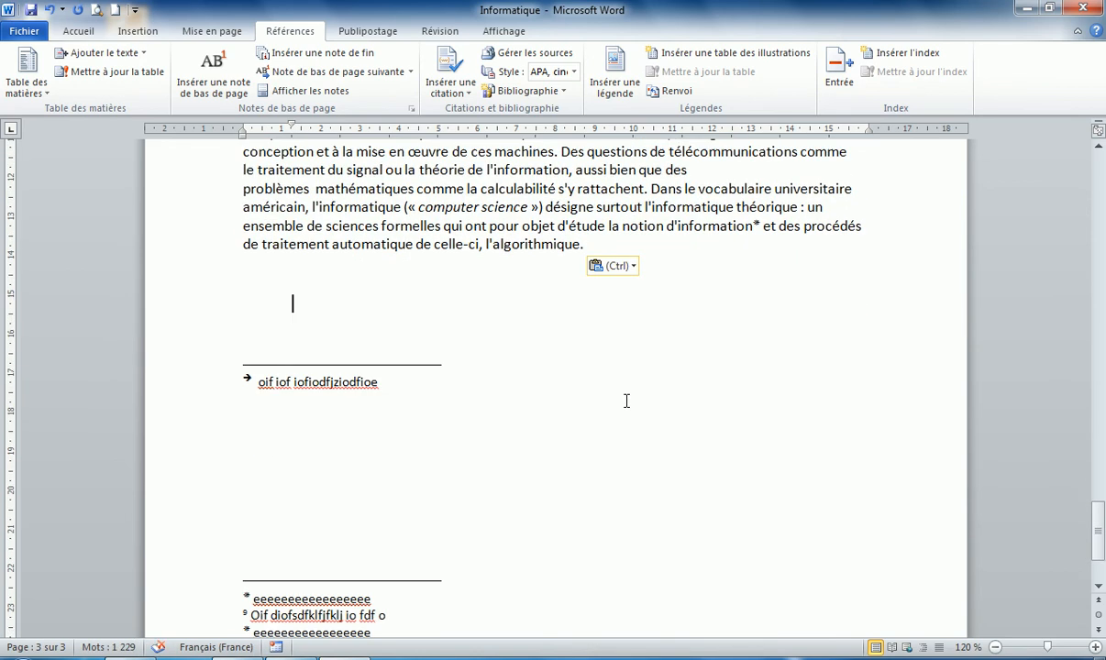
{"action": "scroll", "coordinate": [626, 400], "scroll_direction": "down", "scroll_amount": 3}
{"action": "scroll", "coordinate": [627, 395], "scroll_direction": "up", "scroll_amount": 20}
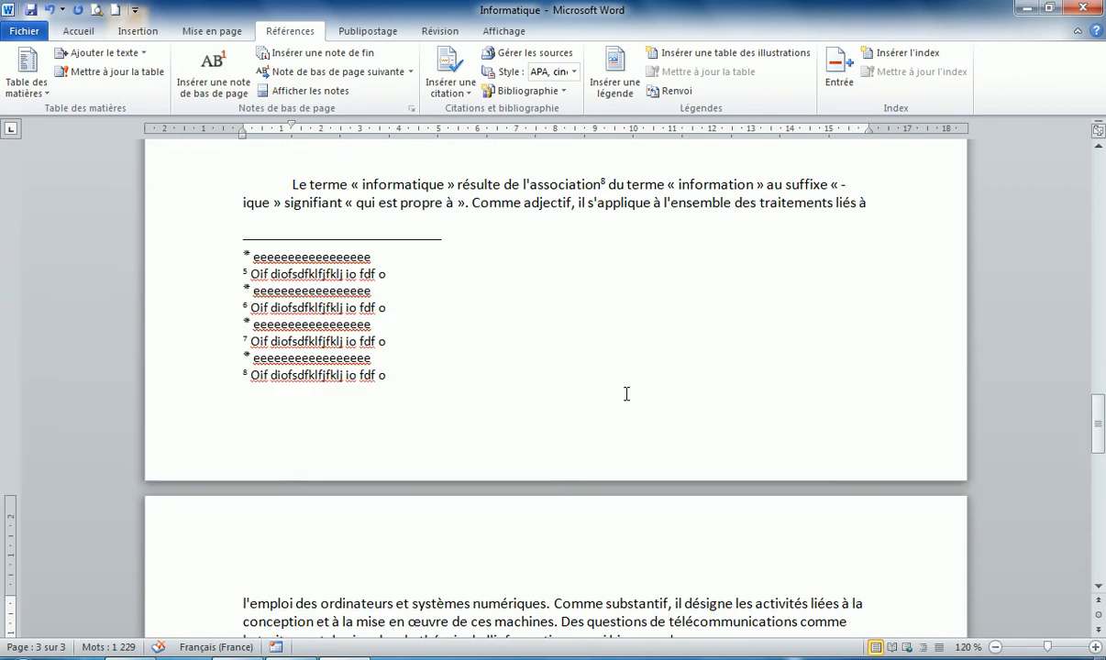
{"action": "scroll", "coordinate": [626, 391], "scroll_direction": "up", "scroll_amount": 3}
{"action": "left_click_drag", "start_coordinate": [1099, 372], "coordinate": [1103, 249]}
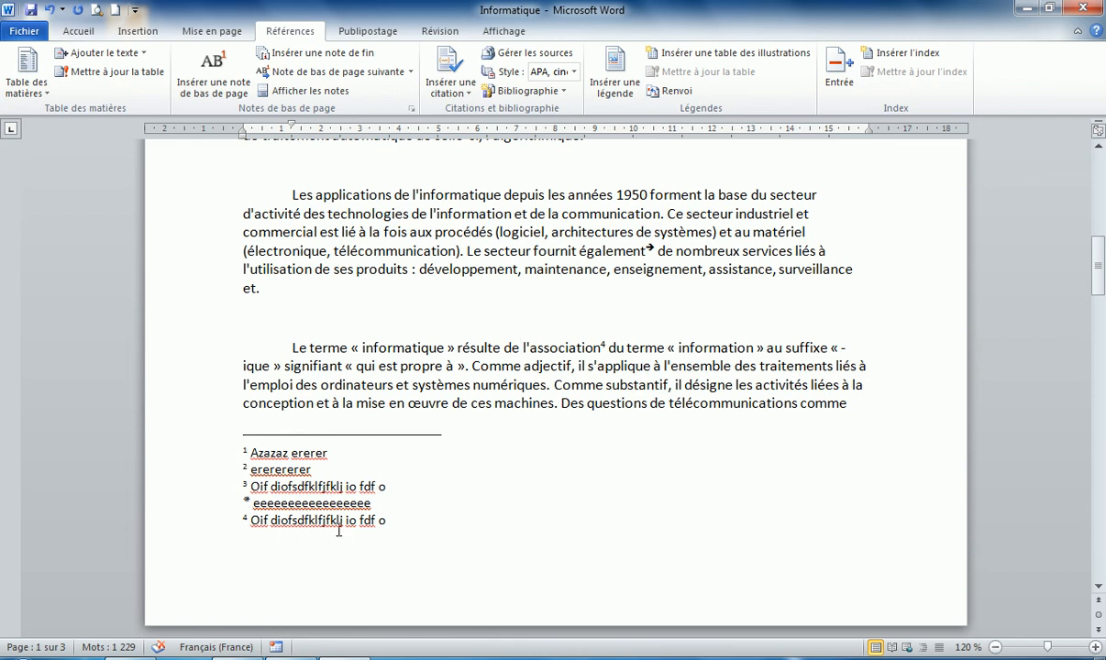
{"action": "key", "text": "ctrl+v"}
{"action": "key", "text": "ctrl+v"}
{"action": "key", "text": "ctrl+v"}
{"action": "key", "text": "ctrl+v"}
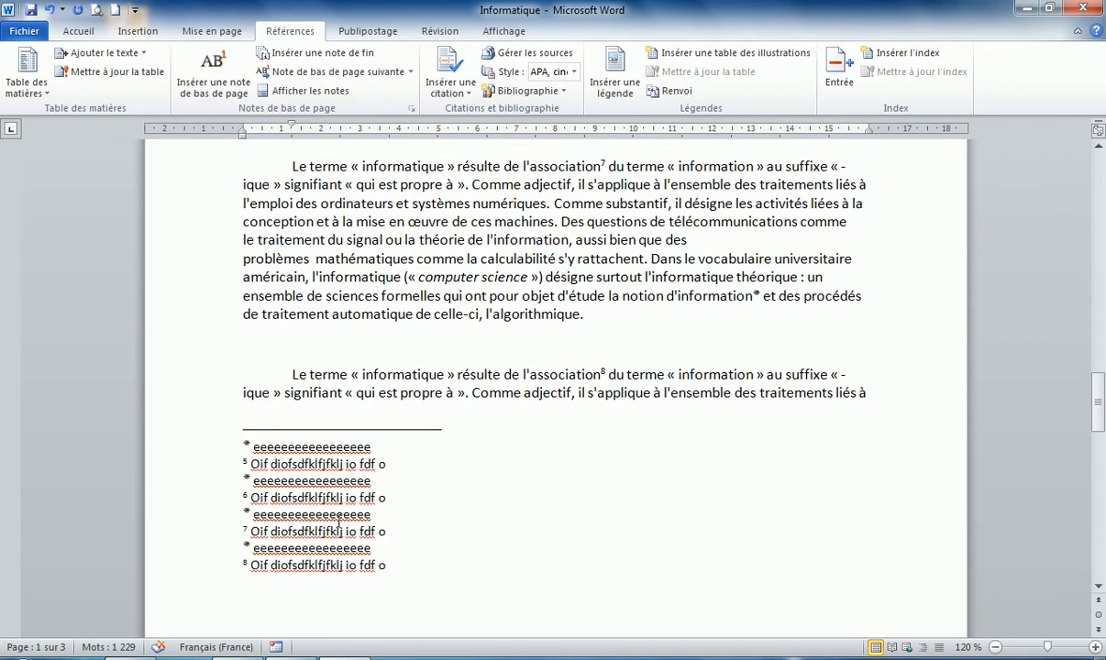
{"action": "scroll", "coordinate": [338, 523], "scroll_direction": "down", "scroll_amount": 4}
{"action": "scroll", "coordinate": [339, 520], "scroll_direction": "down", "scroll_amount": 12}
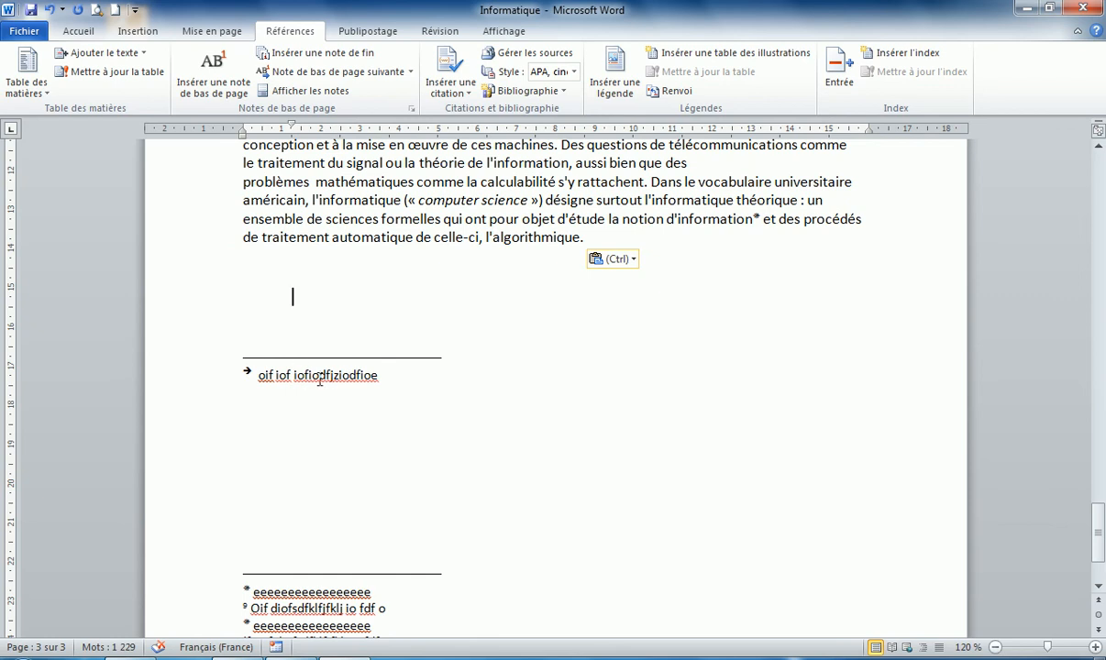
{"action": "scroll", "coordinate": [319, 384], "scroll_direction": "up", "scroll_amount": 3}
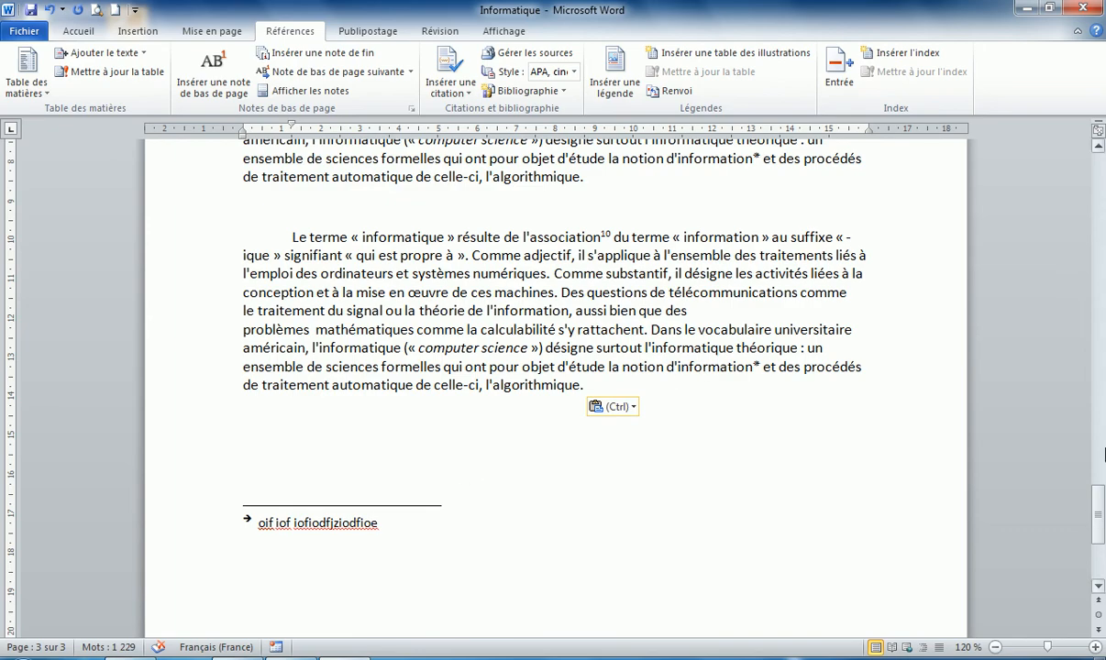
Delete the star footnote mark after "information" in the first paragraph on page 2 and check the page's footnotes
{"action": "left_click_drag", "start_coordinate": [1097, 504], "coordinate": [1102, 311]}
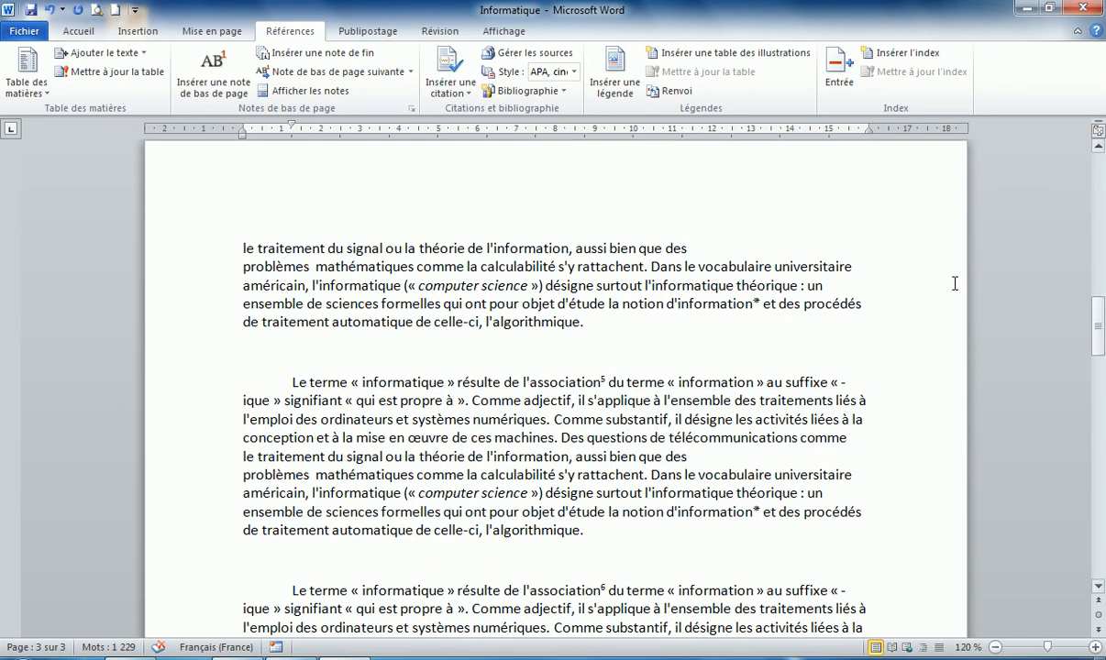
{"action": "left_click", "coordinate": [754, 303]}
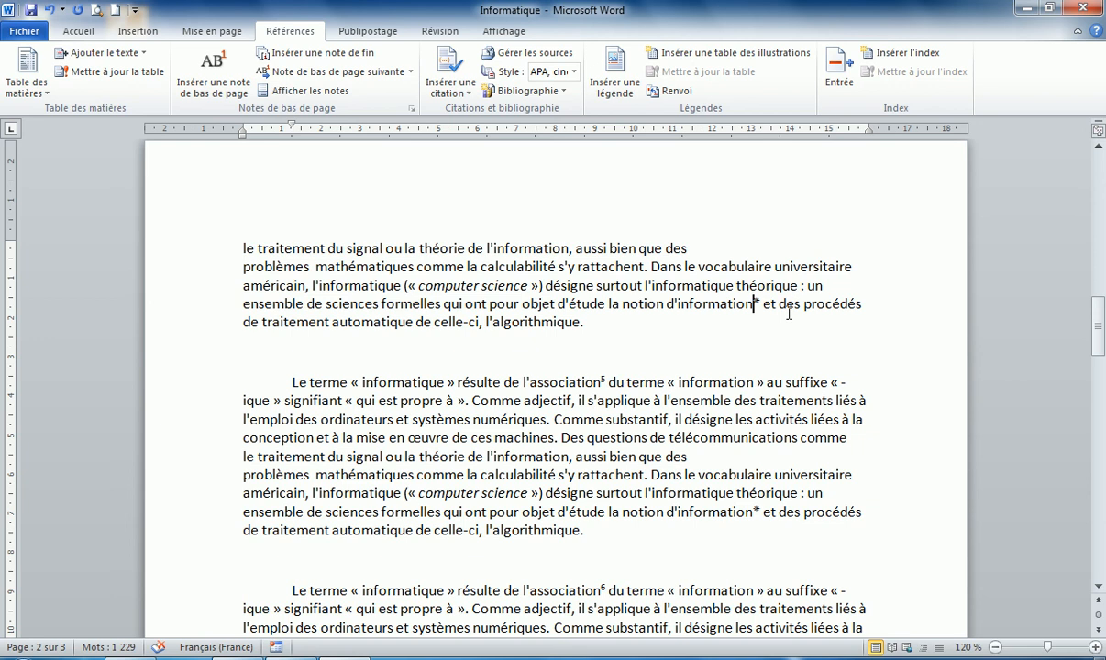
{"action": "key", "text": "Delete"}
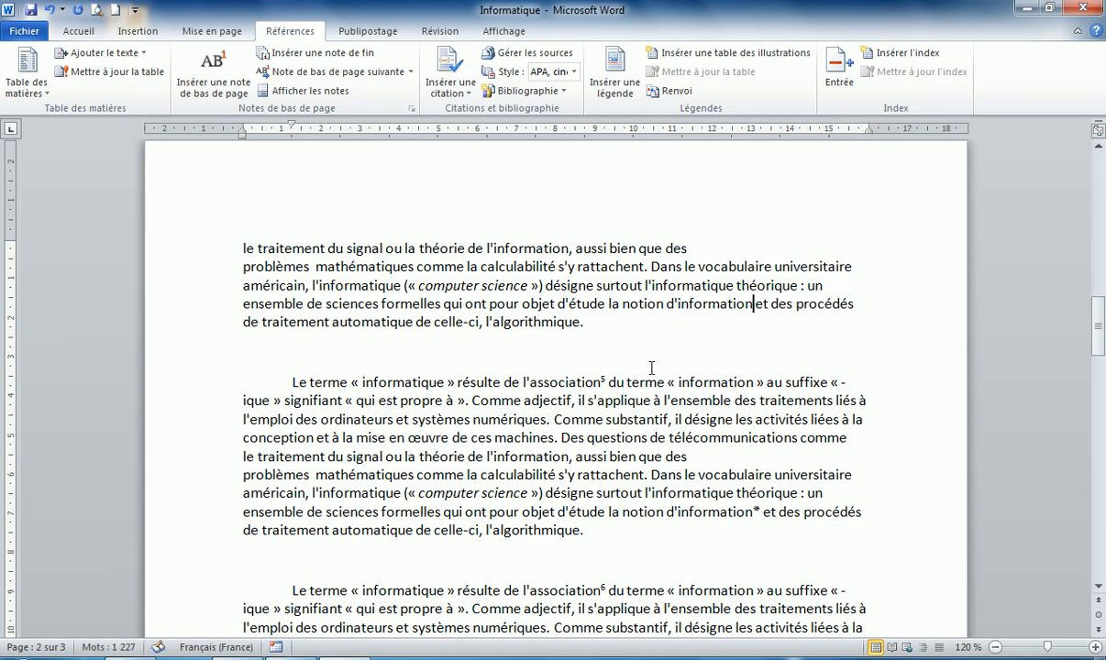
{"action": "scroll", "coordinate": [569, 419], "scroll_direction": "down", "scroll_amount": 3}
{"action": "scroll", "coordinate": [570, 420], "scroll_direction": "down", "scroll_amount": 9}
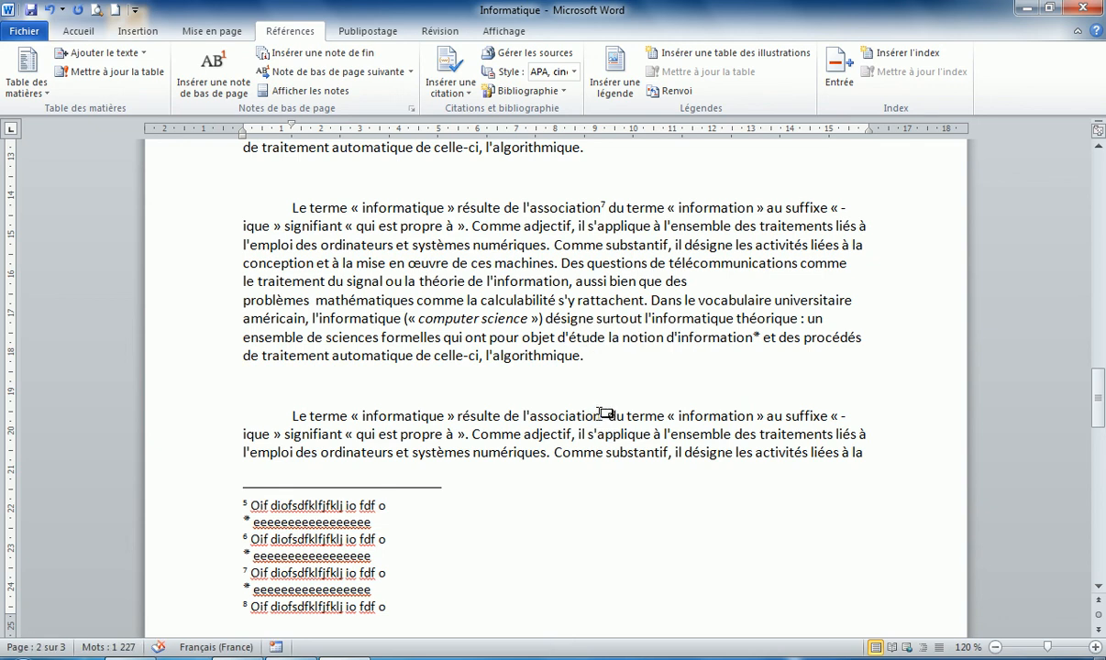
Delete footnote references 8 and 7 after "association" in the last two paragraphs on page 2
{"action": "mouse_move", "coordinate": [607, 414]}
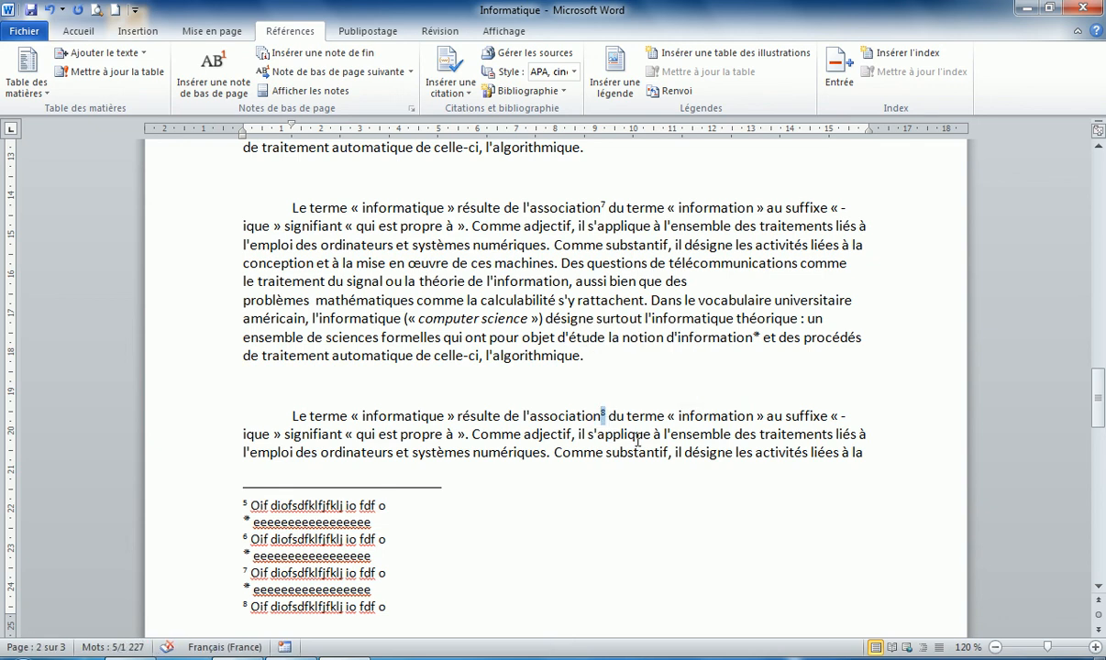
{"action": "key", "text": "Delete"}
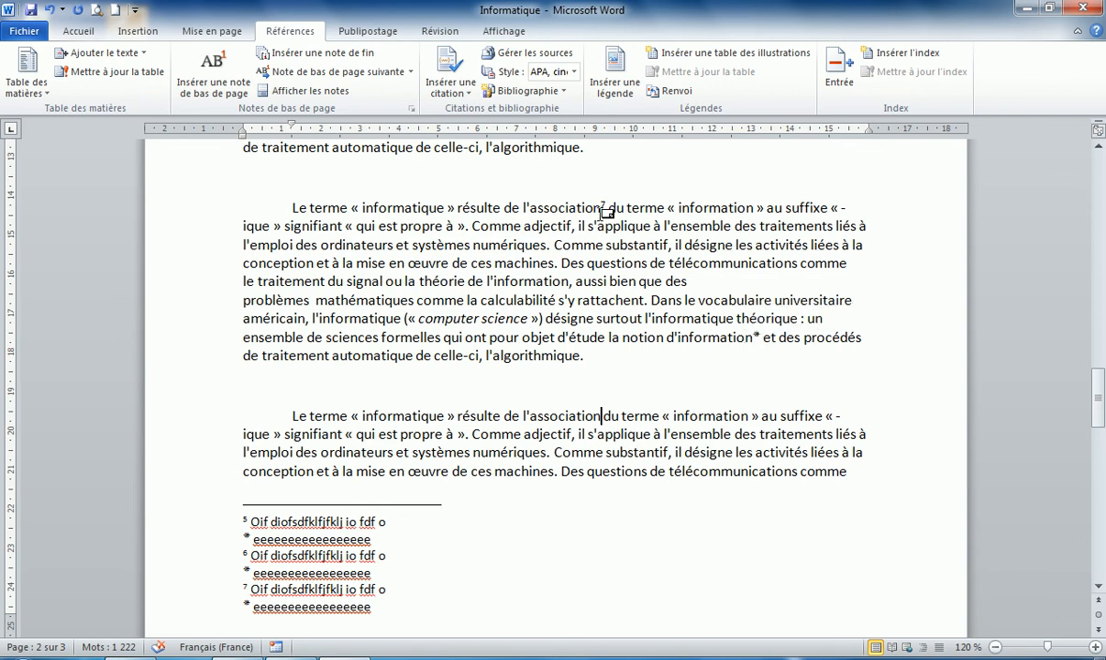
{"action": "key", "text": "shift+Right"}
{"action": "key", "text": "Delete"}
Delete the star footnote mark after "information" in the page 2 paragraph that holds footnote 6 and check the page's footnotes
{"action": "scroll", "coordinate": [359, 553], "scroll_direction": "down", "scroll_amount": 2}
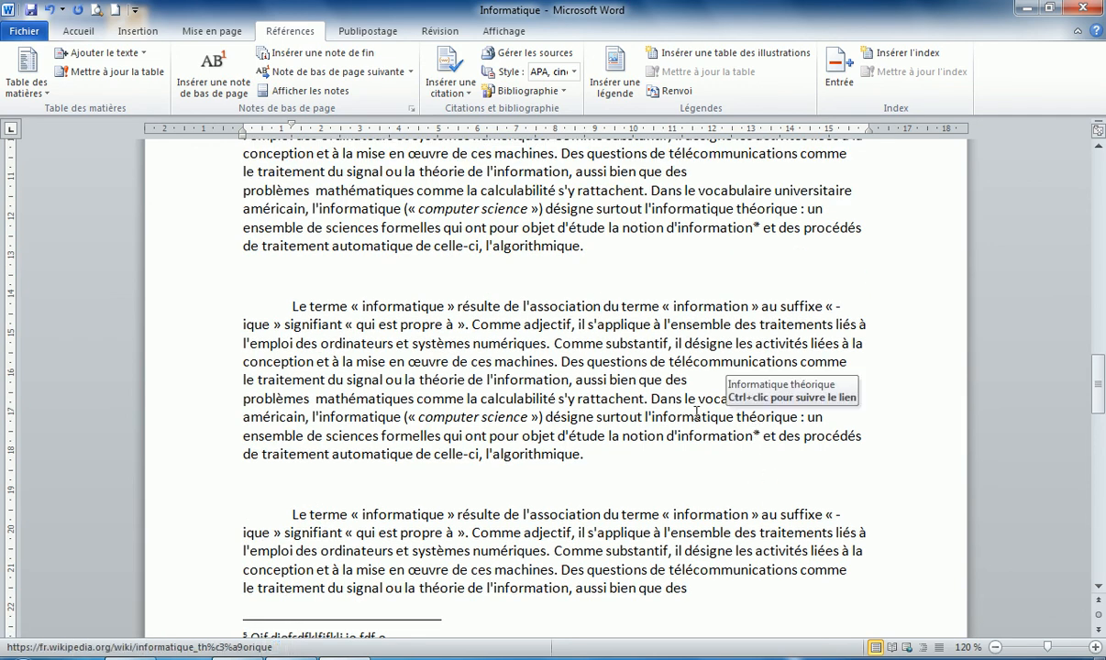
{"action": "scroll", "coordinate": [780, 315], "scroll_direction": "up", "scroll_amount": 1}
{"action": "left_click", "coordinate": [752, 276]}
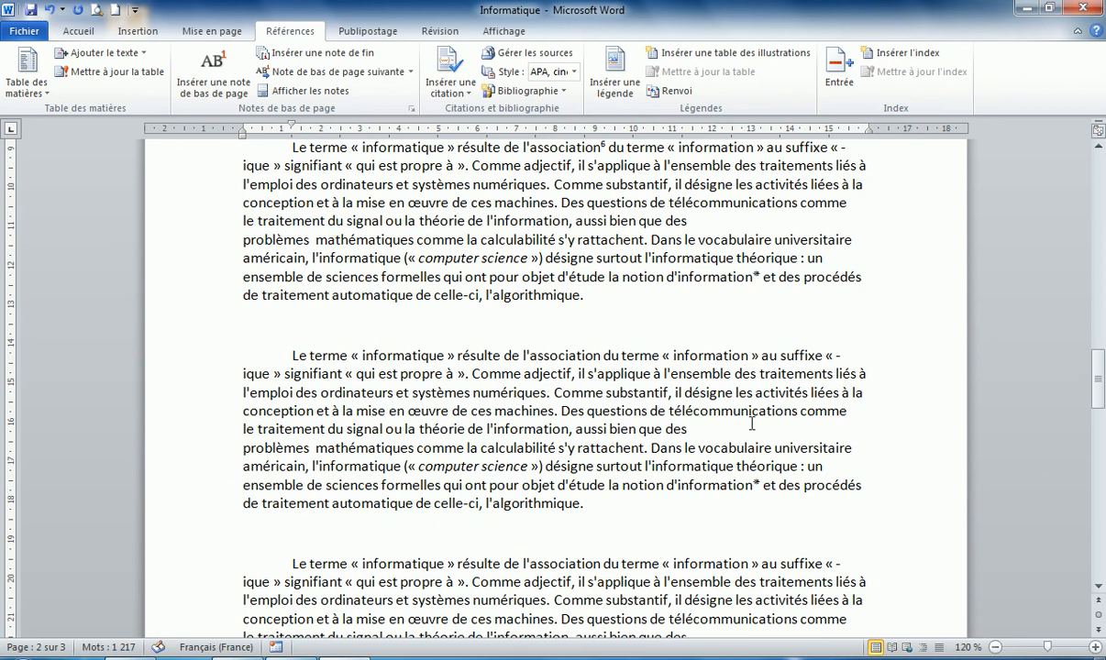
{"action": "scroll", "coordinate": [656, 519], "scroll_direction": "down", "scroll_amount": 2}
{"action": "scroll", "coordinate": [656, 519], "scroll_direction": "down", "scroll_amount": 3}
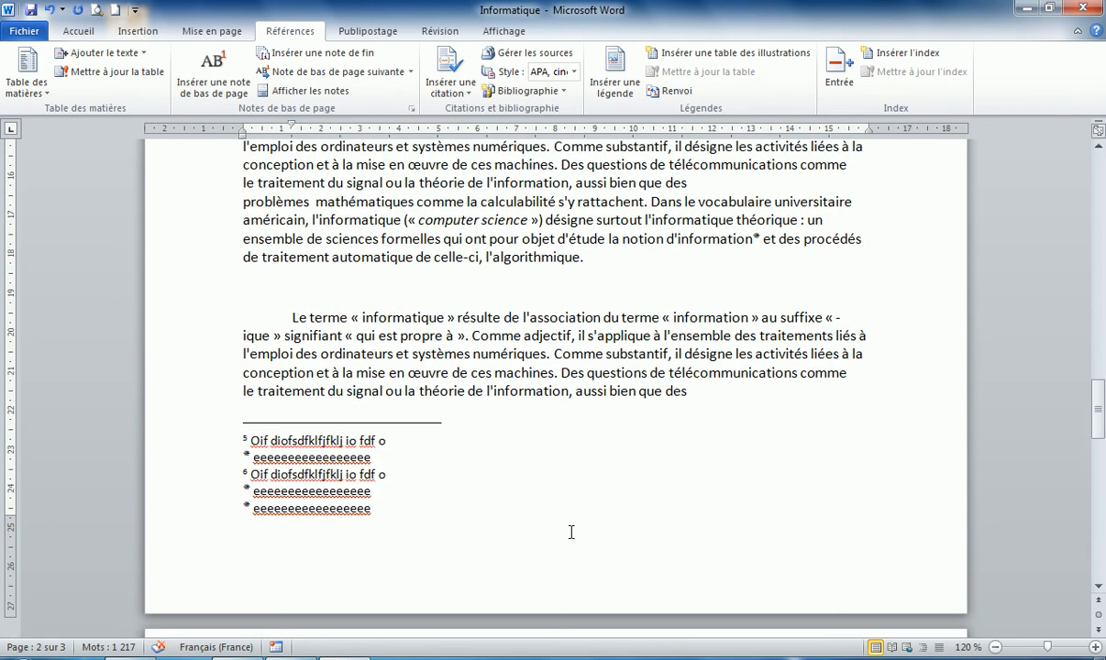
{"action": "key", "text": "Delete"}
{"action": "key", "text": "Delete"}
{"action": "scroll", "coordinate": [527, 550], "scroll_direction": "down", "scroll_amount": 3}
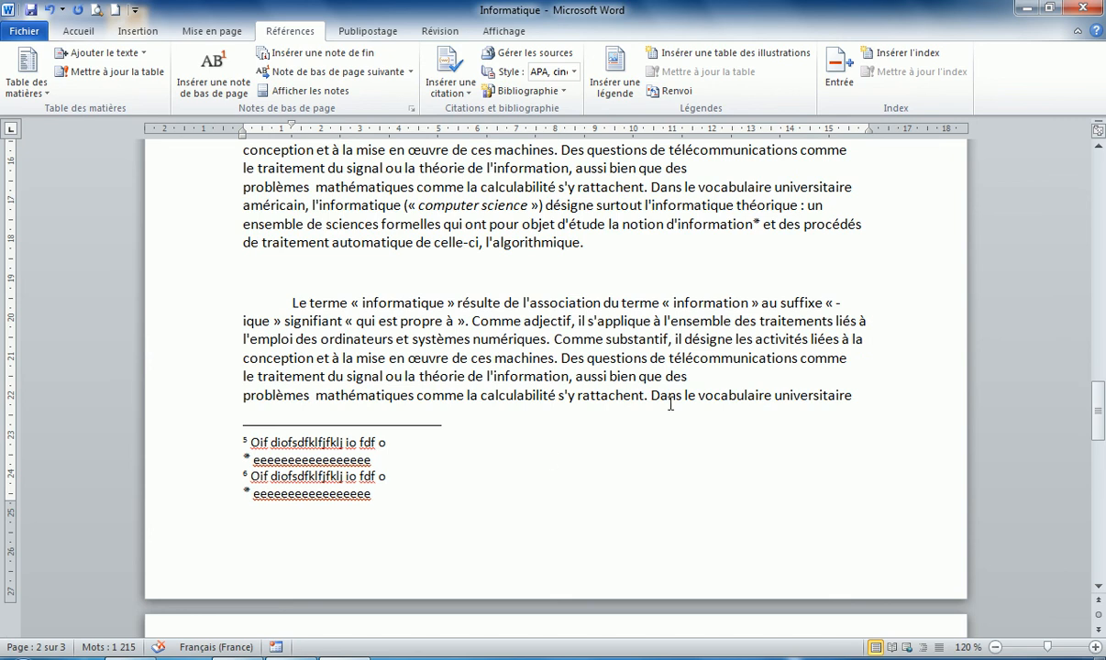
Delete the star footnote mark after "information" in the paragraph directly below the one holding footnote 6
{"action": "scroll", "coordinate": [671, 404], "scroll_direction": "up", "scroll_amount": 1}
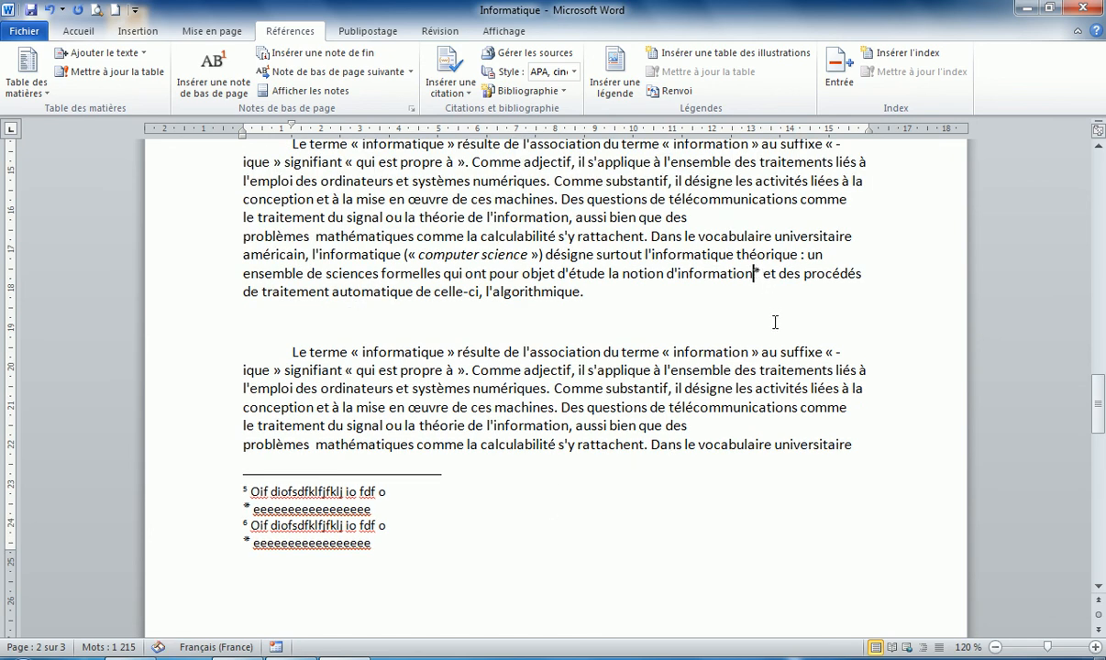
{"action": "key", "text": "Delete"}
{"action": "key", "text": "Delete"}
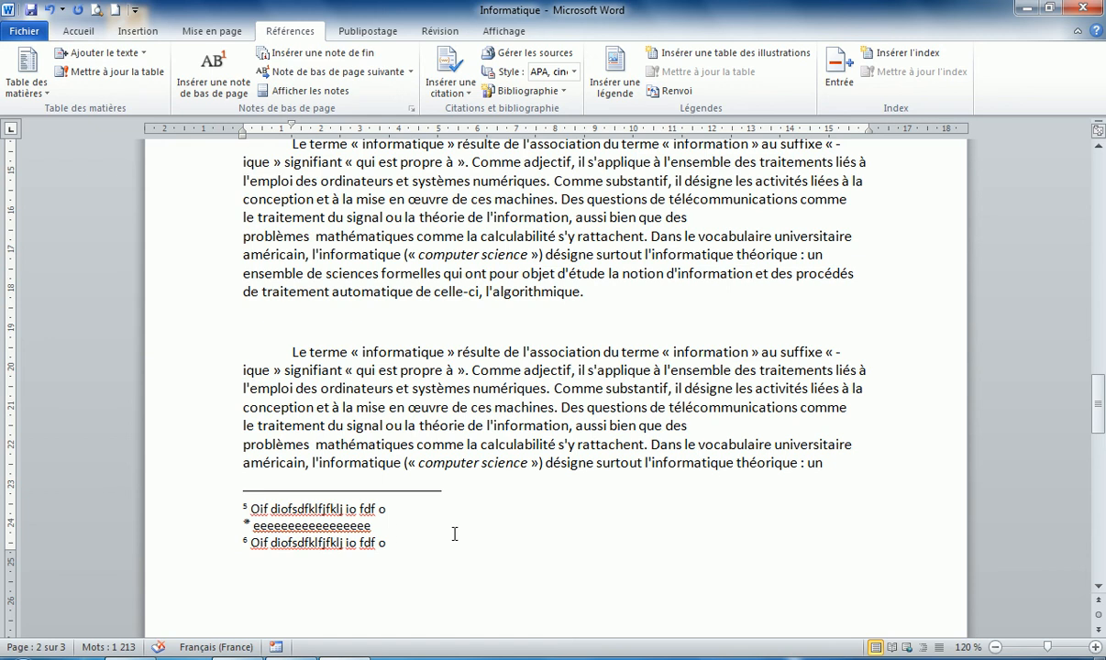
Delete footnote reference 6 after "association" in the page 2 paragraph and check the page's footnotes
{"action": "scroll", "coordinate": [580, 478], "scroll_direction": "up", "scroll_amount": 5}
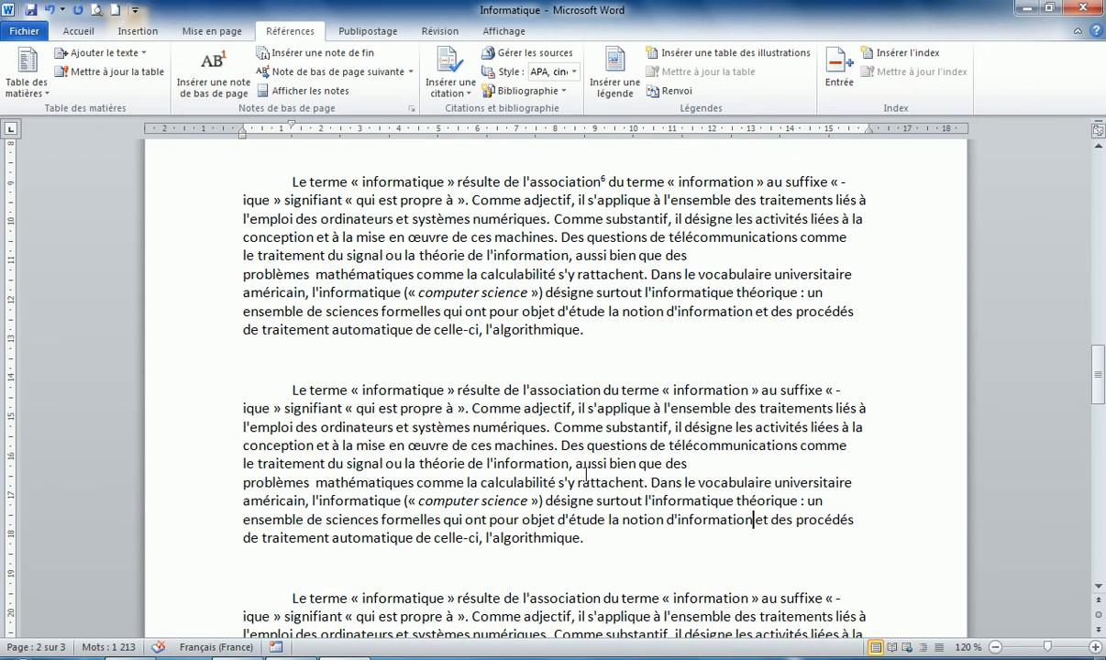
{"action": "scroll", "coordinate": [585, 471], "scroll_direction": "up", "scroll_amount": 3}
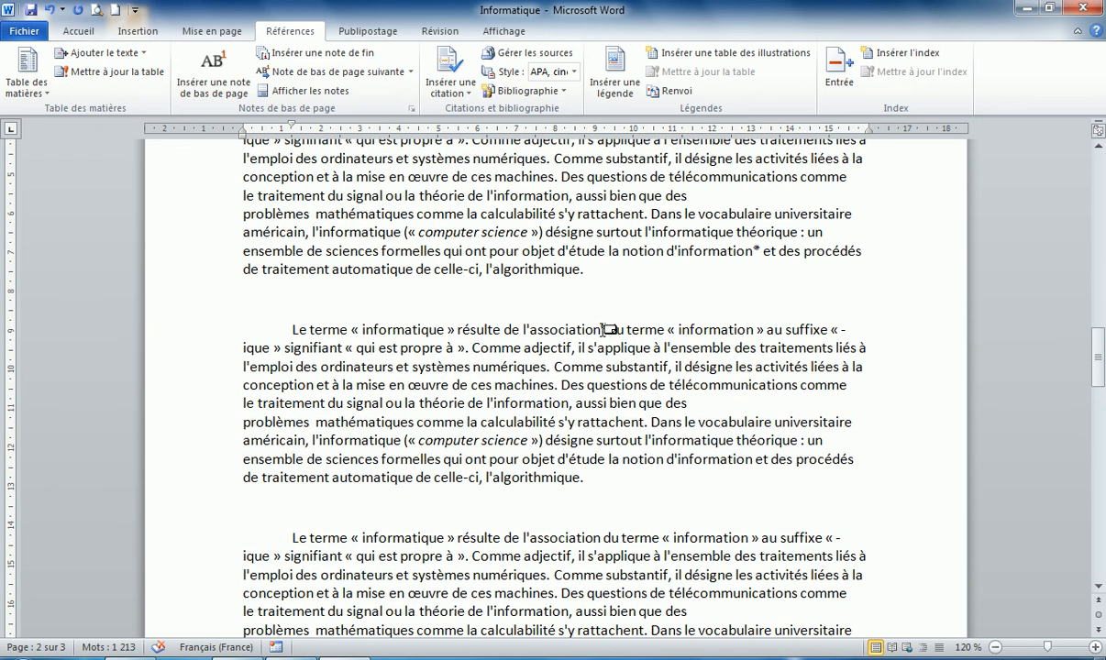
{"action": "left_click", "coordinate": [602, 330]}
{"action": "key", "text": "Delete"}
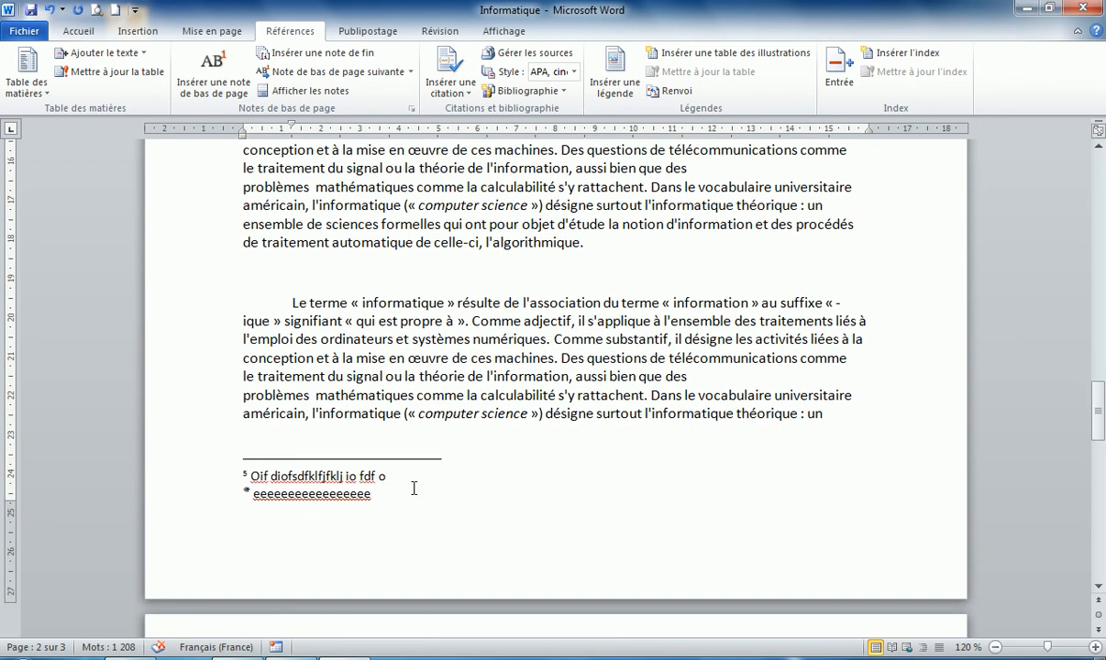
Examine the arrow-marked endnote at the end of the document and the note references in the page 3 paragraphs
{"action": "left_click_drag", "start_coordinate": [1098, 390], "coordinate": [1097, 500]}
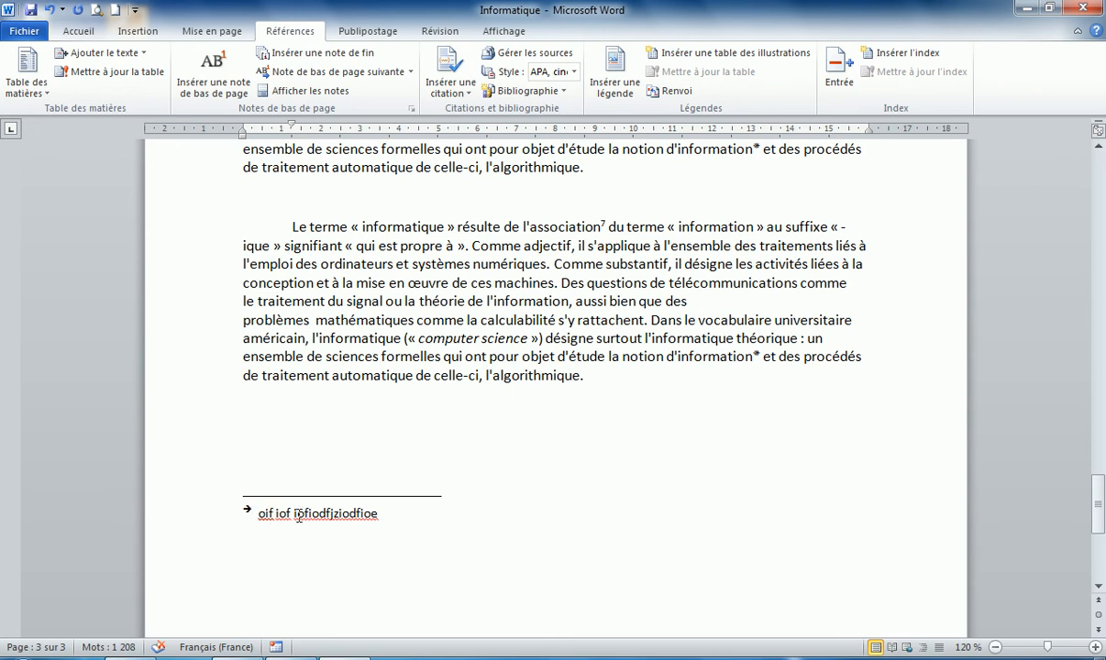
{"action": "scroll", "coordinate": [513, 410], "scroll_direction": "down", "scroll_amount": 3}
{"action": "scroll", "coordinate": [518, 404], "scroll_direction": "up", "scroll_amount": 7}
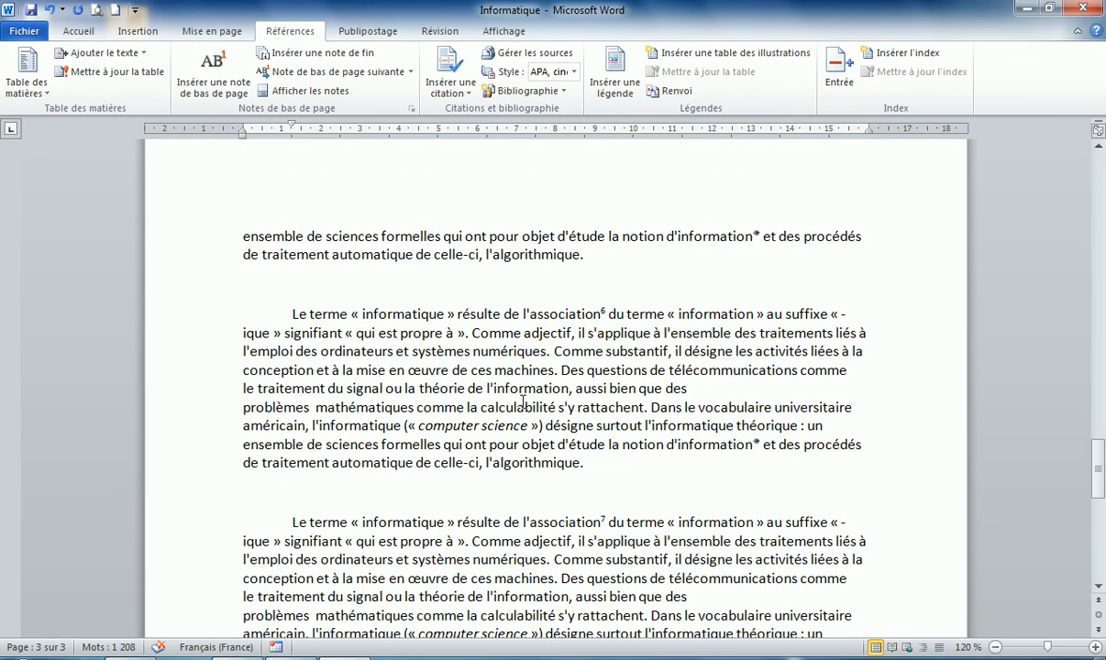
{"action": "left_click", "coordinate": [722, 352]}
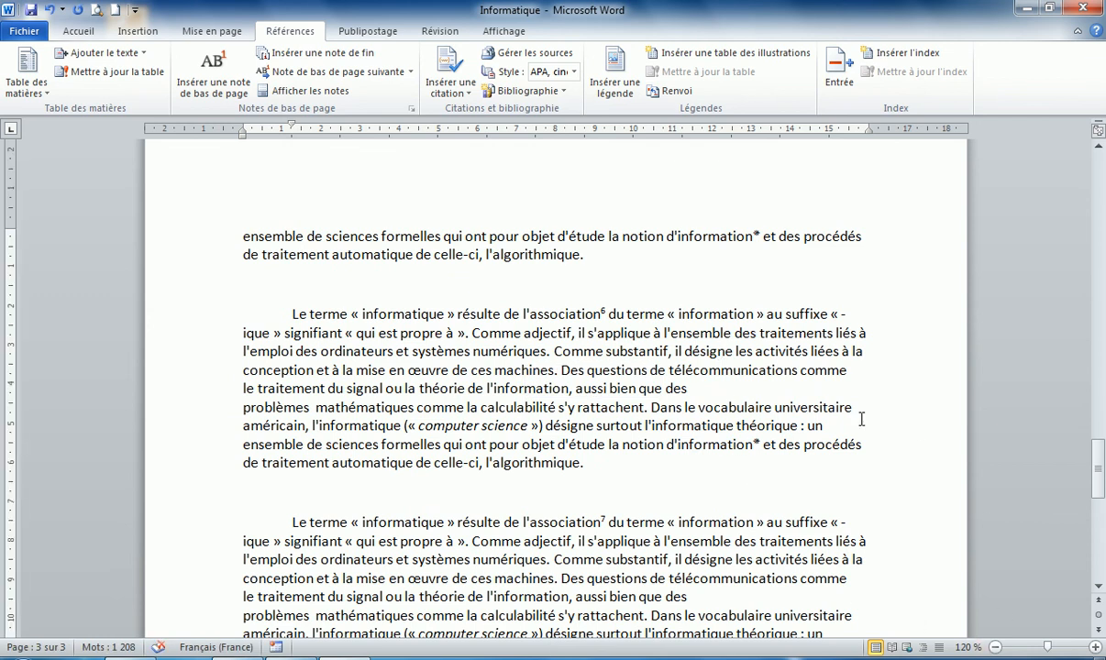